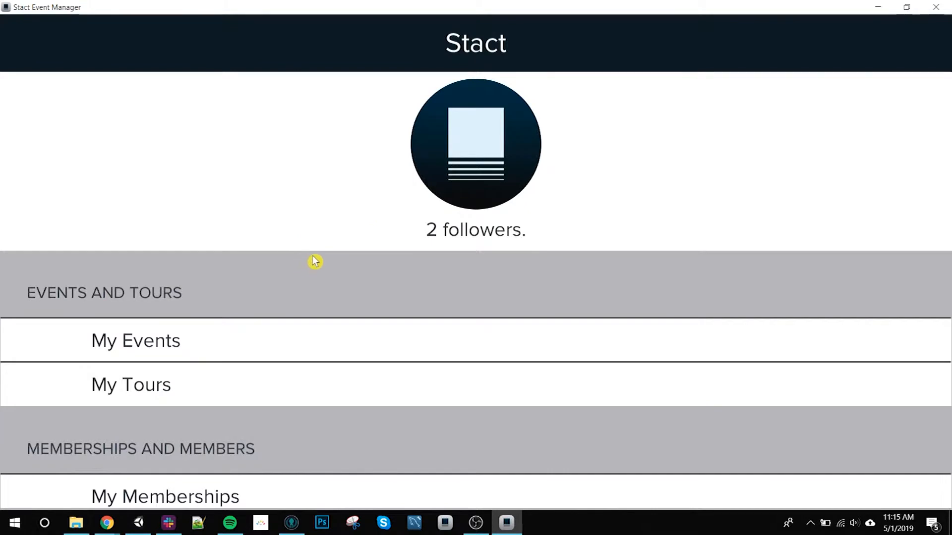
# Open the Tuto Test event's registration settings and activate athlete registrations in the Stact app.
pyautogui.click(214, 346)
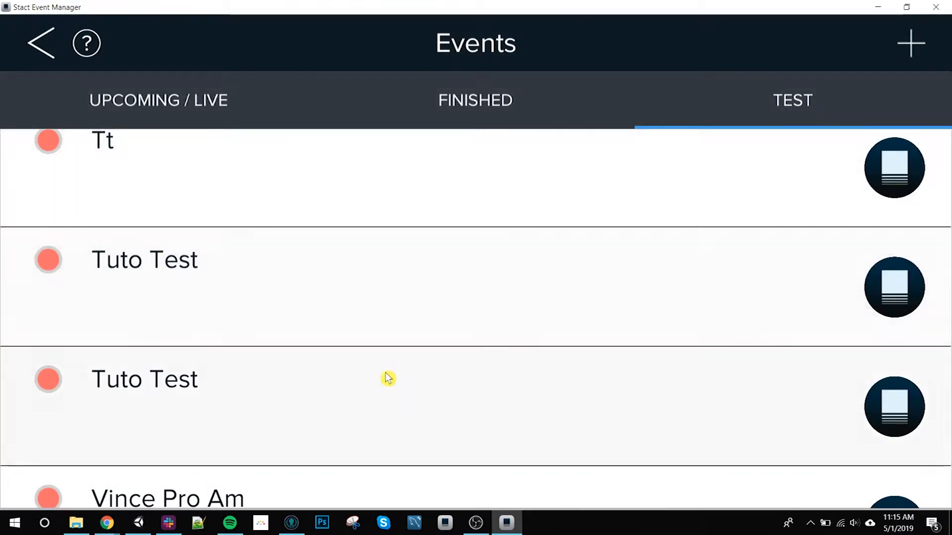
pyautogui.click(408, 385)
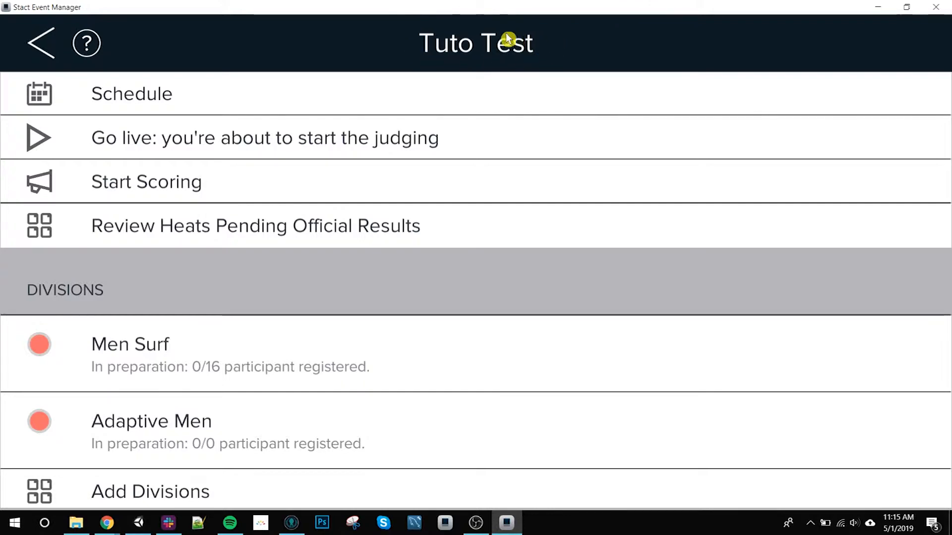
pyautogui.scroll(-3, 420, 317)
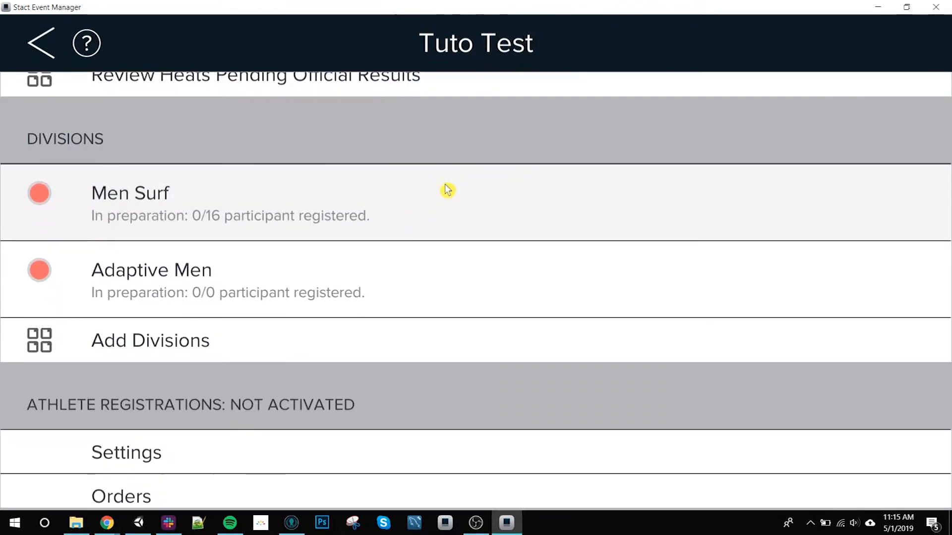
pyautogui.moveTo(448, 190); pyautogui.dragTo(463, 84)
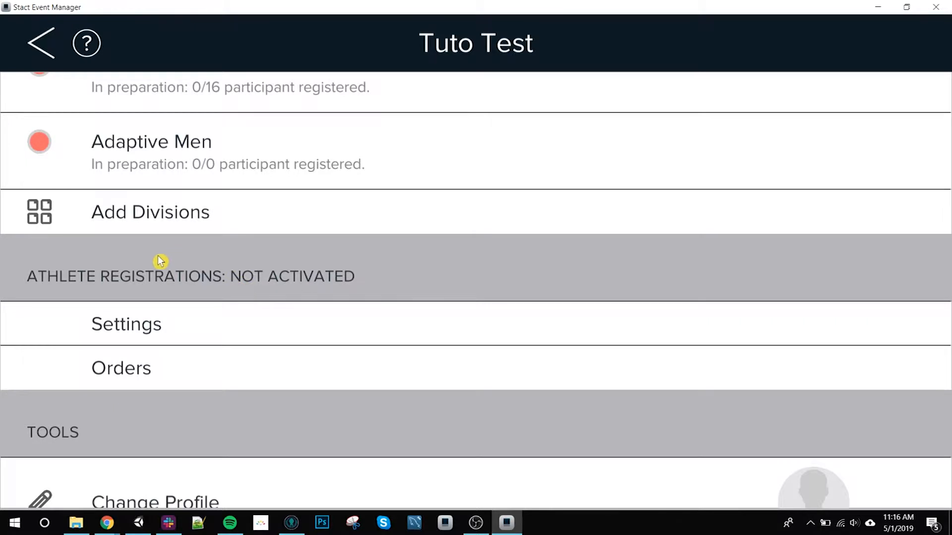
pyautogui.click(190, 329)
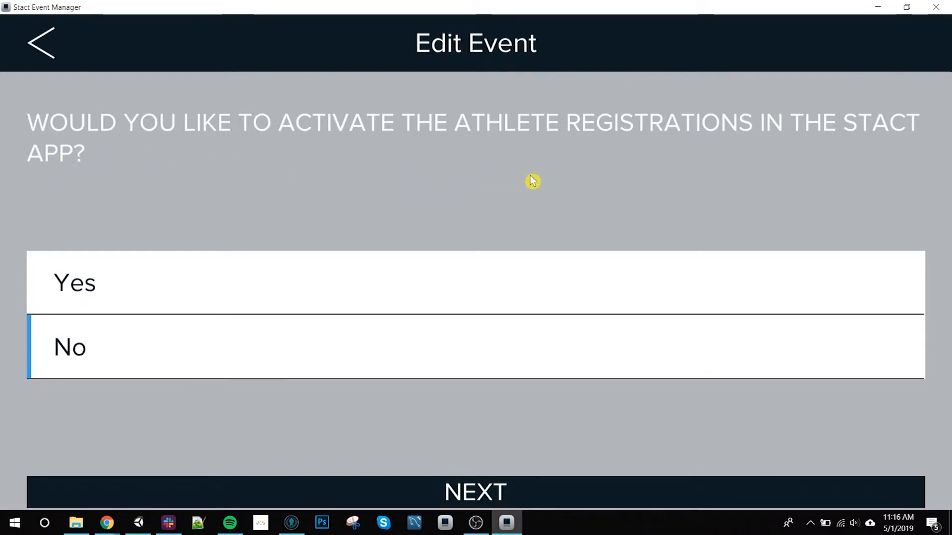
pyautogui.click(383, 288)
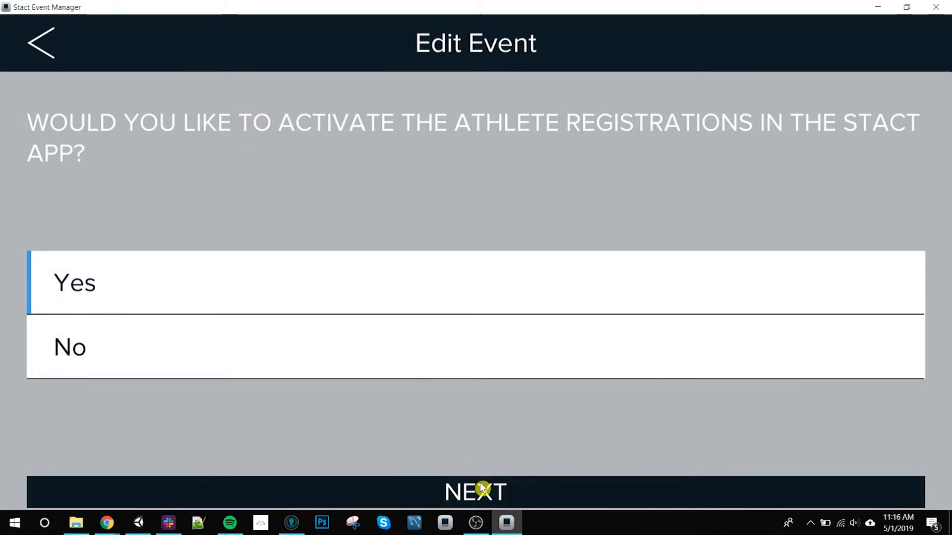
pyautogui.click(481, 488)
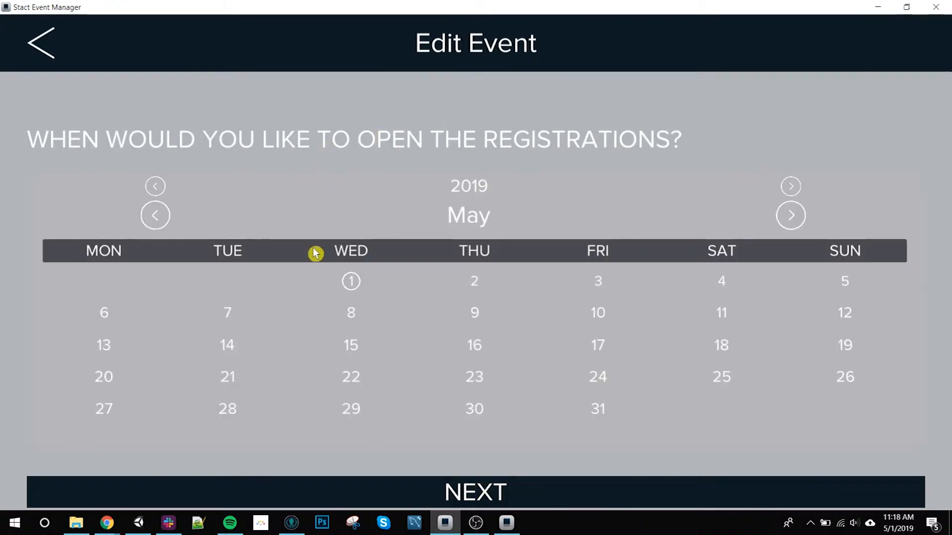
# Set registrations to open on May 1, 2019 and close on May 3, 2019.
pyautogui.click(479, 288)
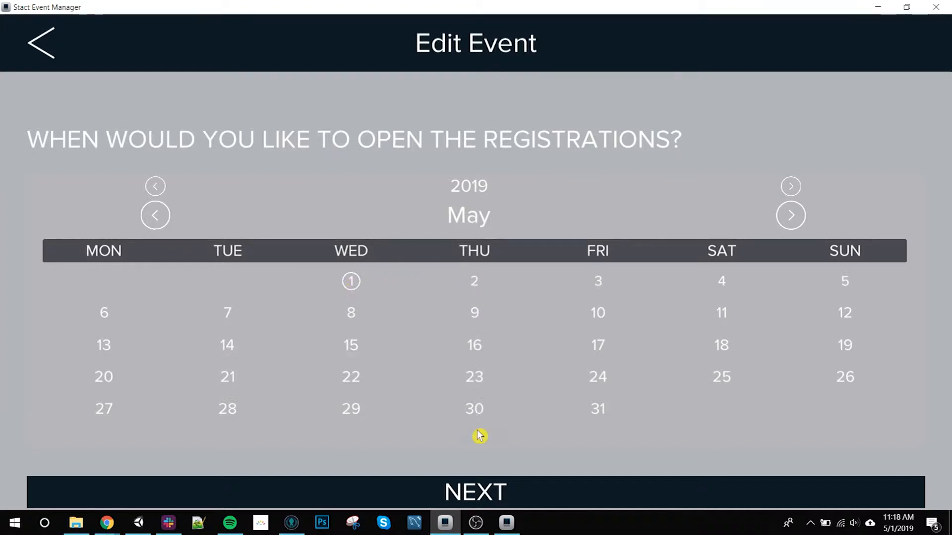
pyautogui.click(474, 494)
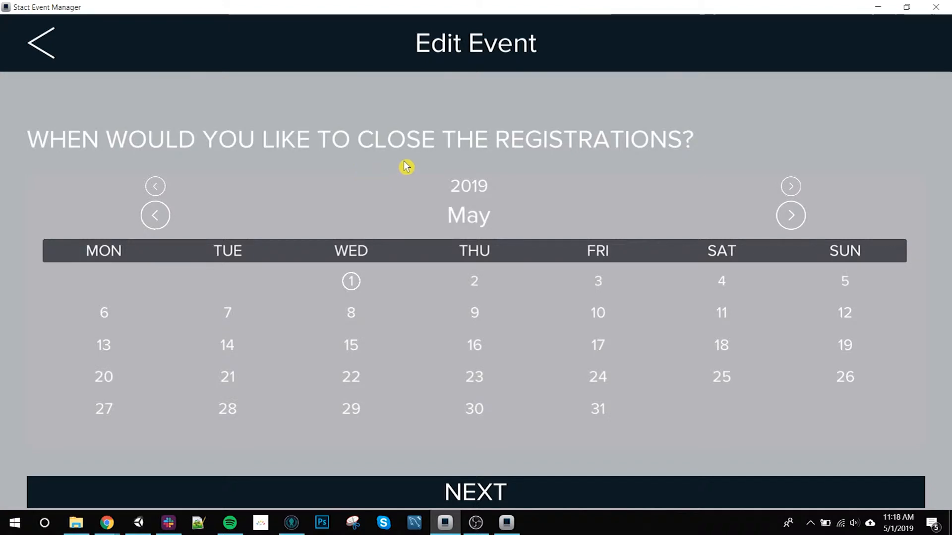
pyautogui.click(600, 284)
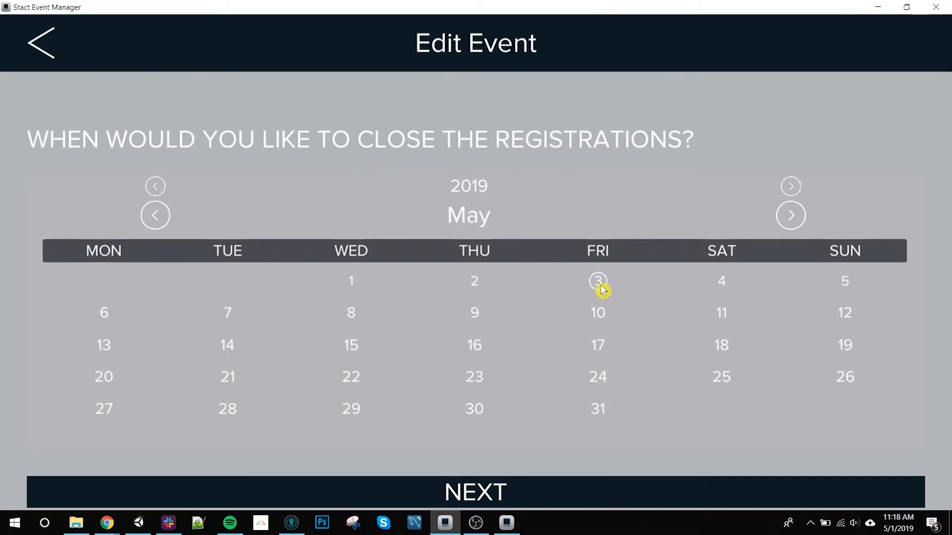
pyautogui.click(482, 491)
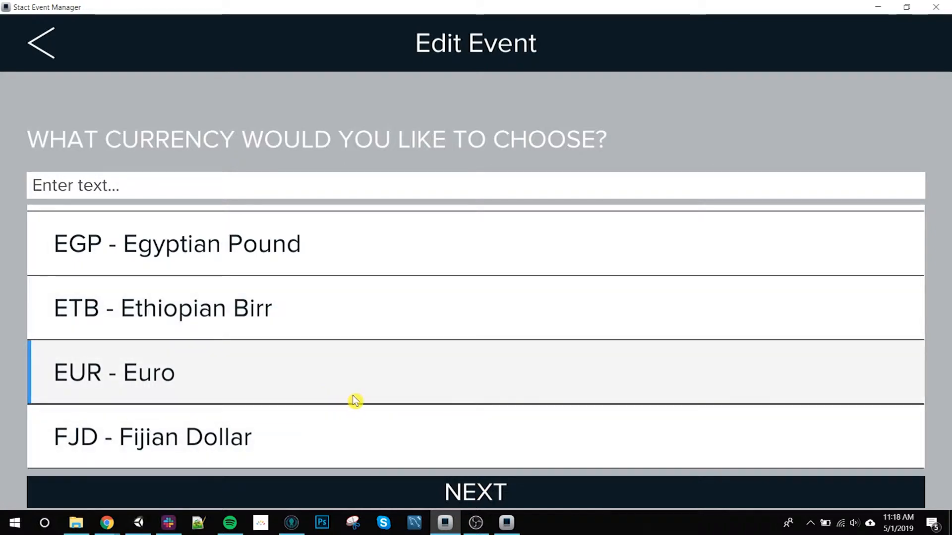
# Find and choose USD - United States Dollar as the registration currency.
pyautogui.scroll(-3, 354, 400)
pyautogui.scroll(3, 362, 328)
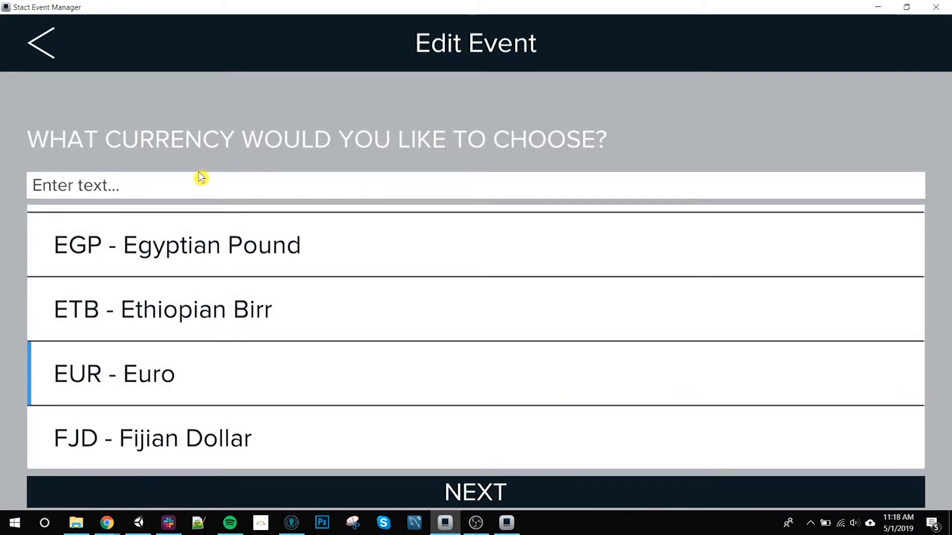
pyautogui.click(196, 188)
pyautogui.write('usd')
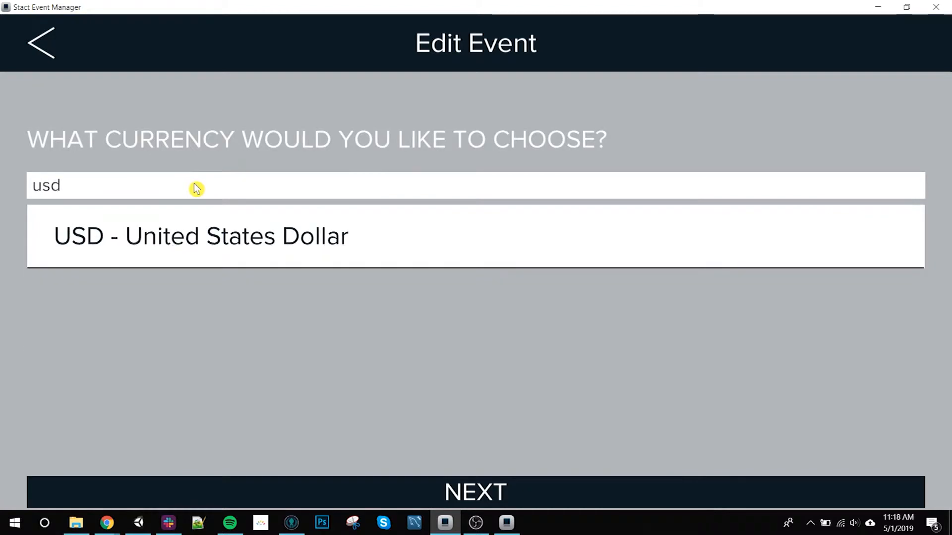
pyautogui.click(191, 240)
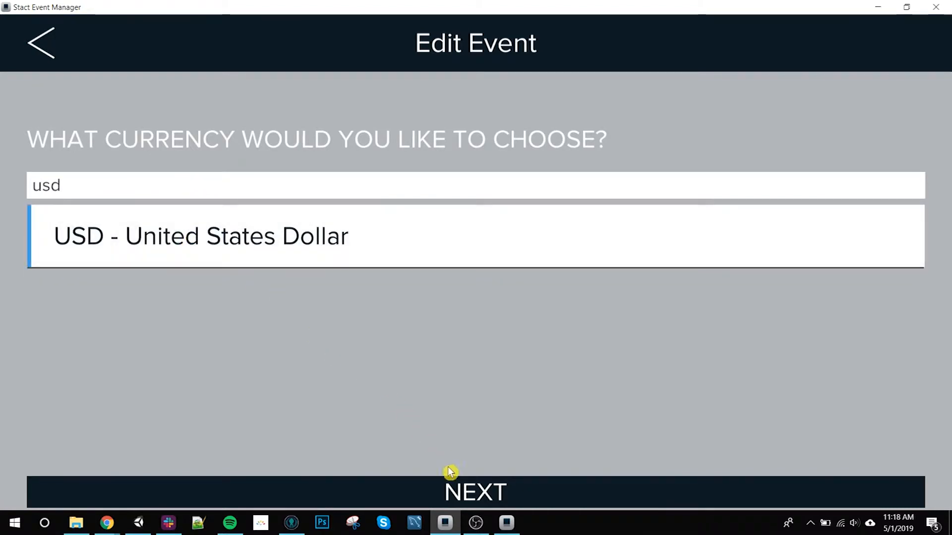
pyautogui.click(463, 490)
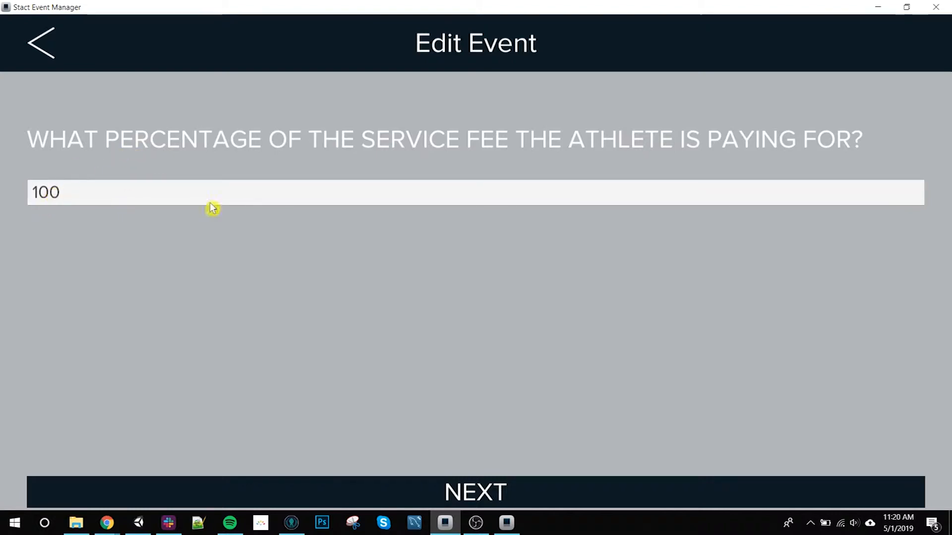
# Keep the athlete's share of the service fee at 100 percent and finish the settings without entering an iframe background color.
pyautogui.click(467, 493)
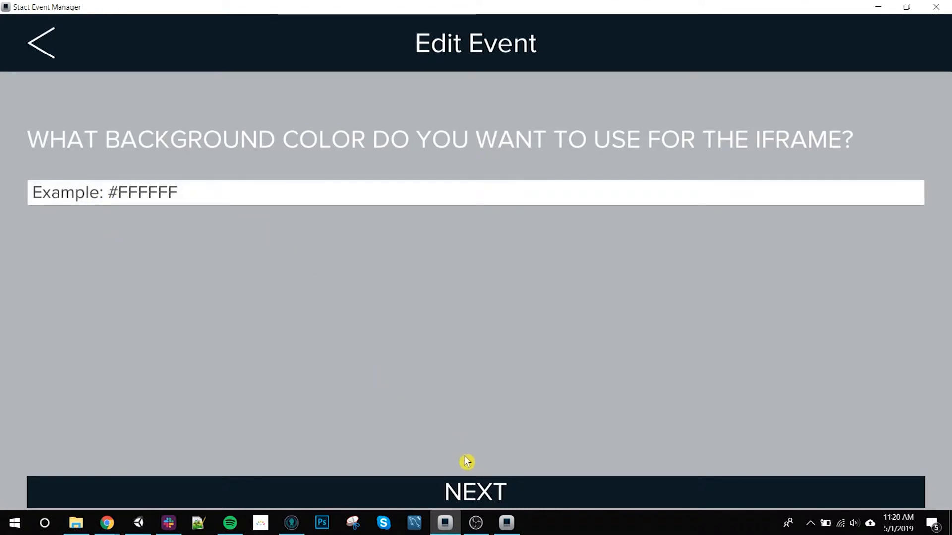
pyautogui.click(466, 490)
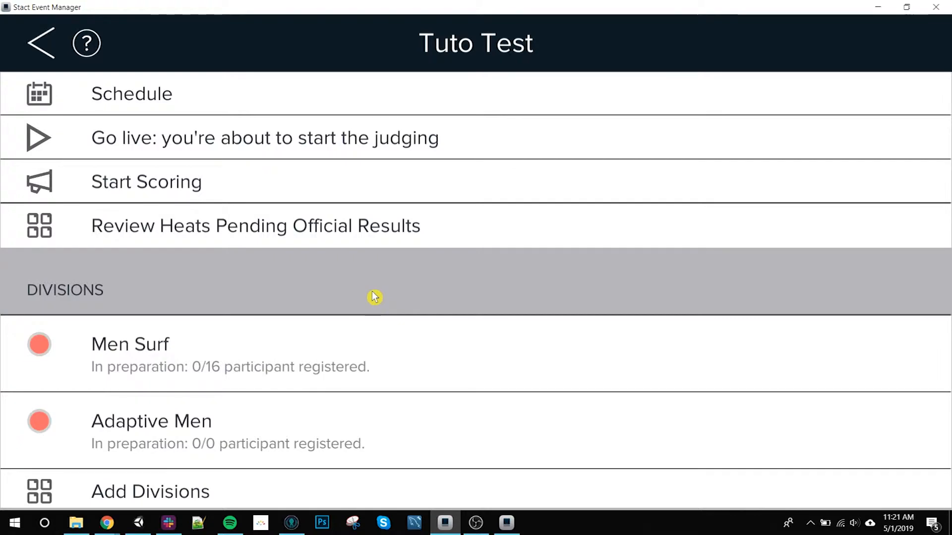
# Set the registration form fields to ask for the T-shirt size and the full address and phone number.
pyautogui.scroll(-3, 416, 157)
pyautogui.scroll(-6, 414, 258)
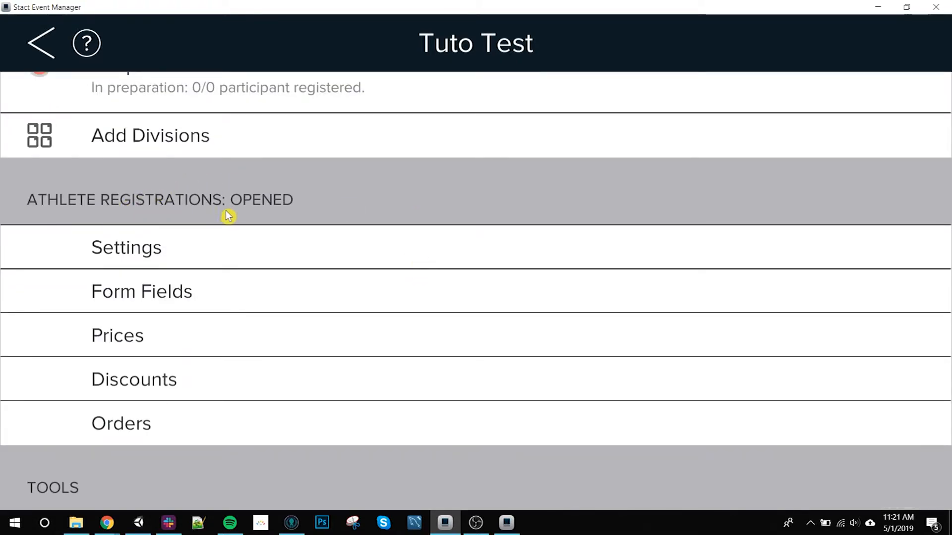
pyautogui.click(213, 299)
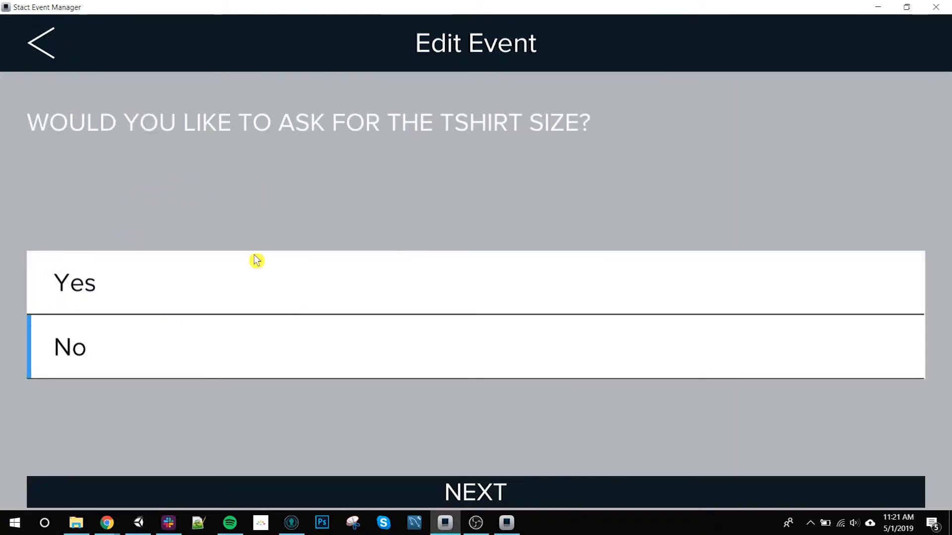
pyautogui.click(297, 293)
pyautogui.click(472, 496)
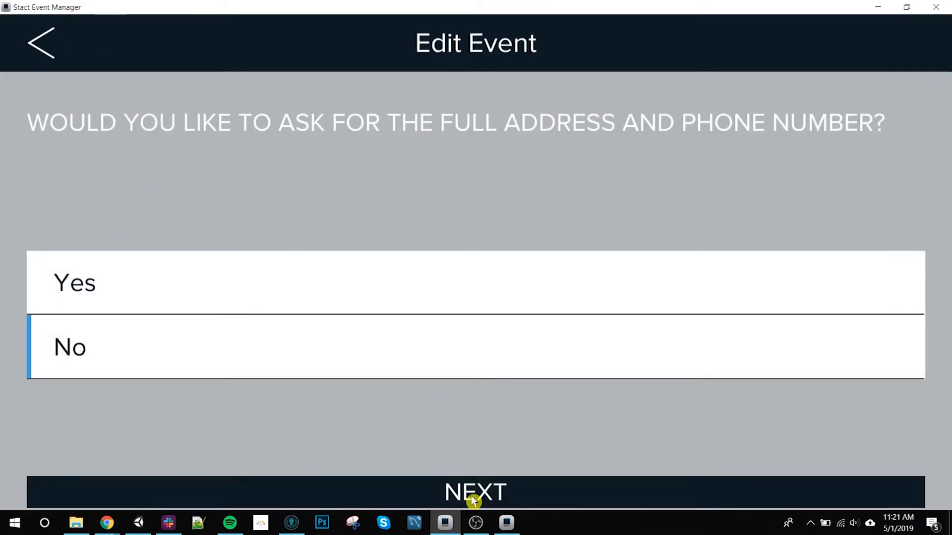
pyautogui.click(410, 283)
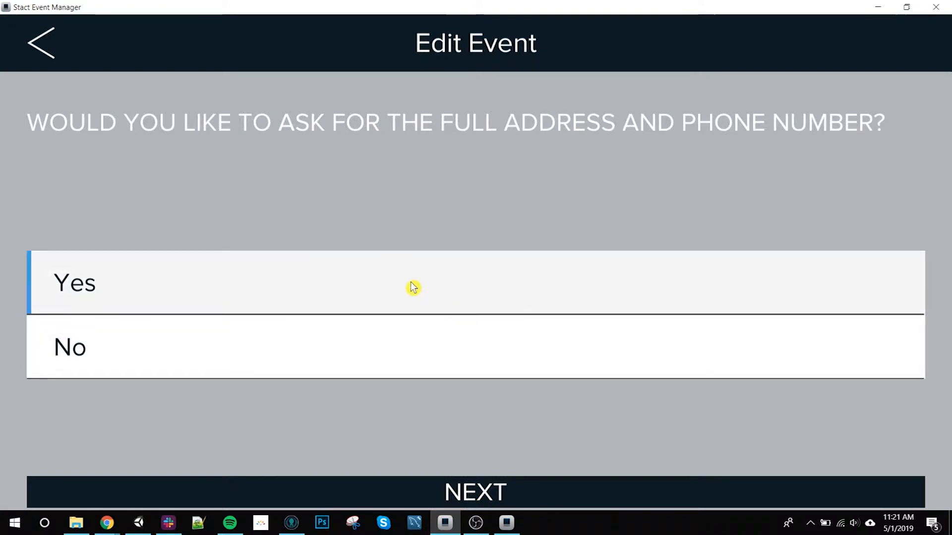
pyautogui.click(508, 490)
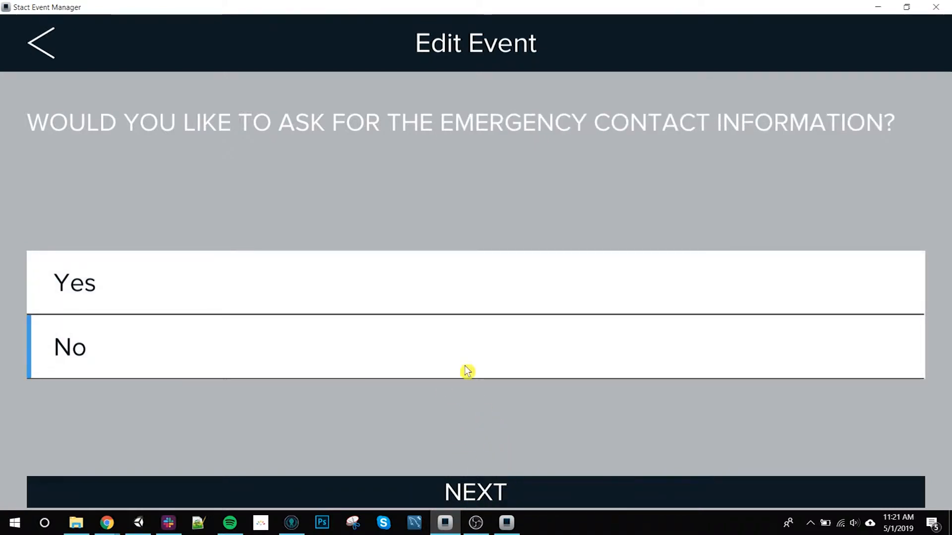
# Set the registration form to ask for the emergency contact information and the sponsors.
pyautogui.click(422, 293)
pyautogui.click(504, 492)
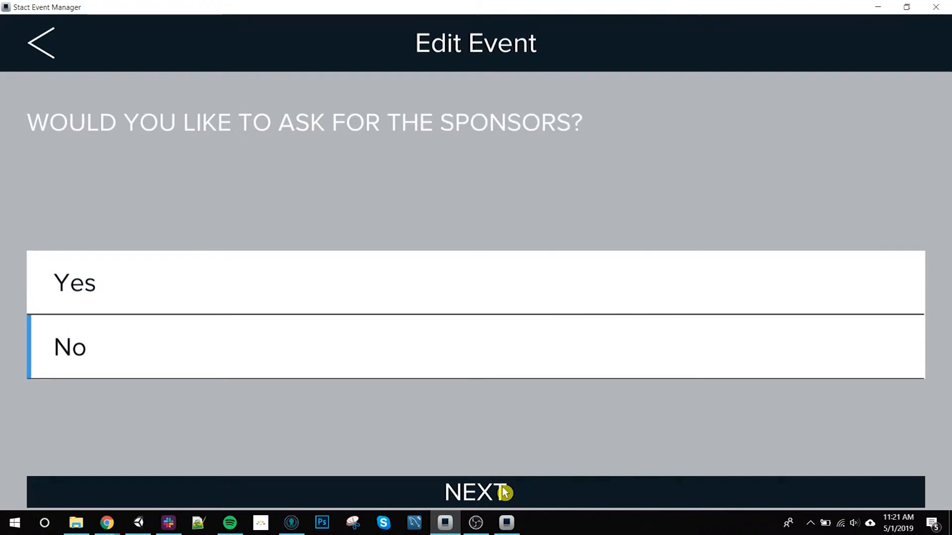
pyautogui.click(380, 287)
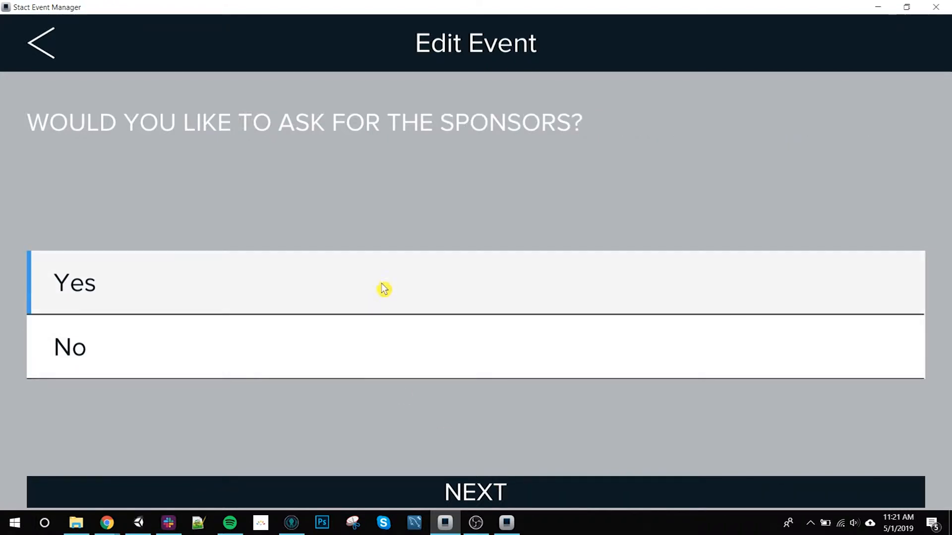
pyautogui.click(506, 497)
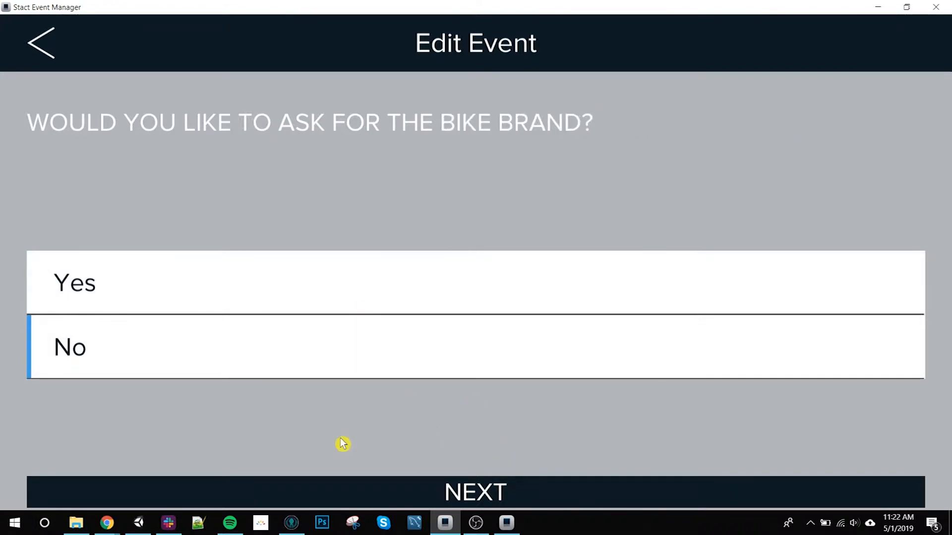
# Make the registration form ask for the bike brand, transponder and team name, and finish the form field setup.
pyautogui.click(359, 291)
pyautogui.click(452, 492)
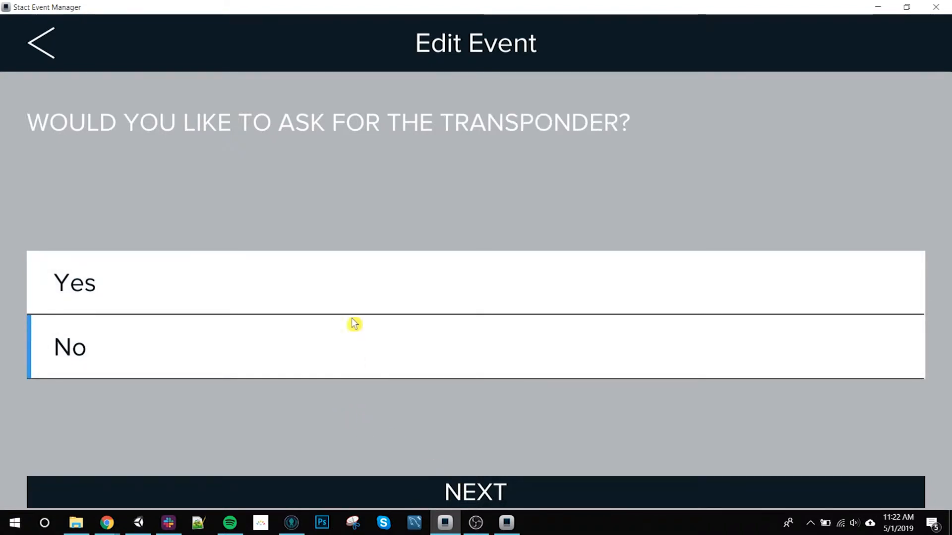
pyautogui.click(356, 292)
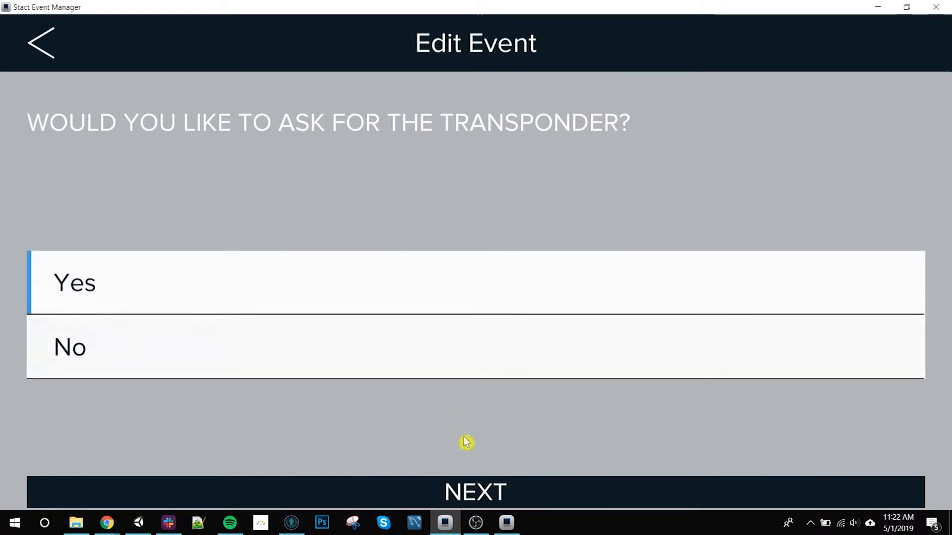
pyautogui.click(473, 491)
pyautogui.click(388, 296)
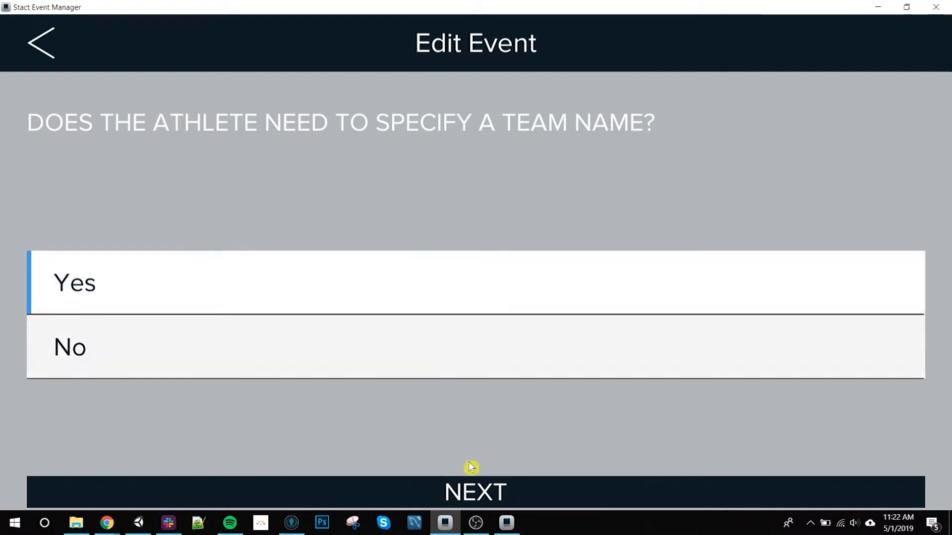
pyautogui.click(473, 493)
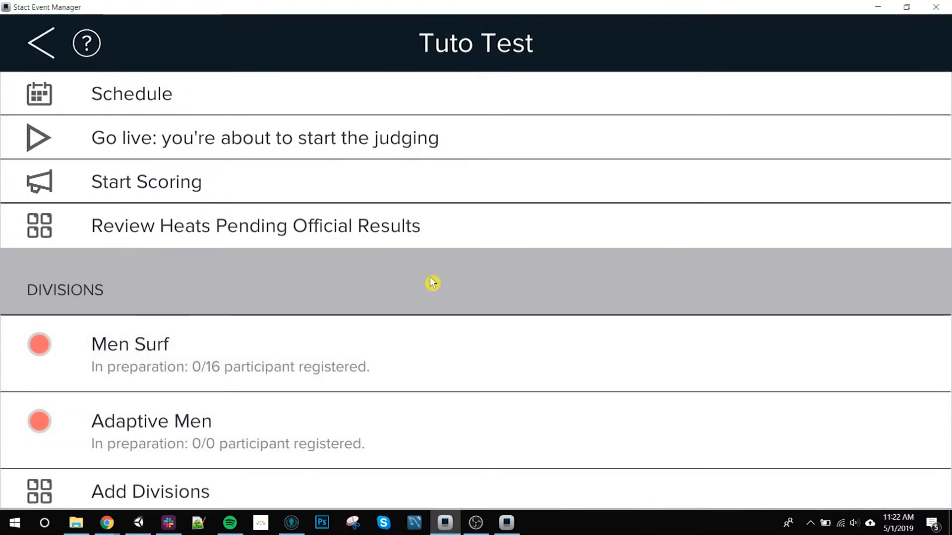
# Set the Men Surf division's registration price to 55 and its maximum entries to 16.
pyautogui.scroll(-8, 438, 362)
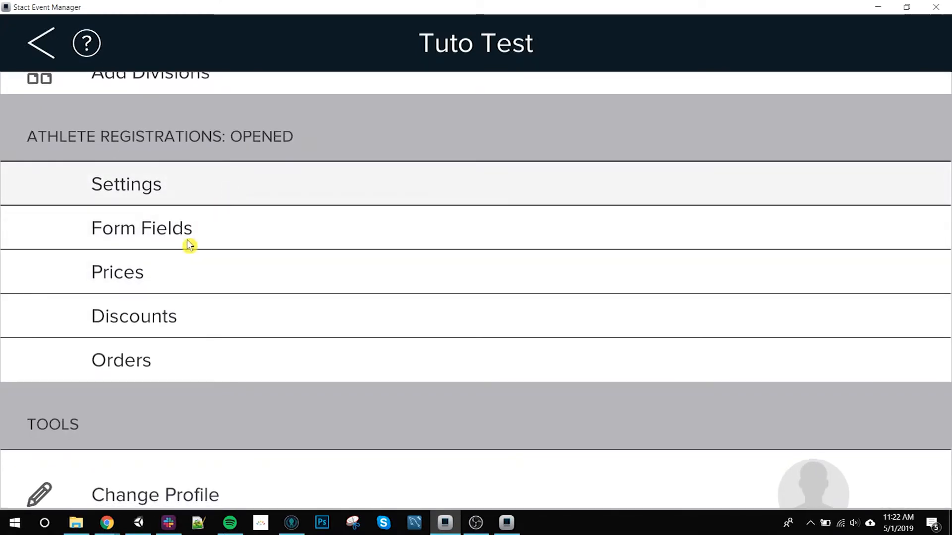
pyautogui.click(195, 282)
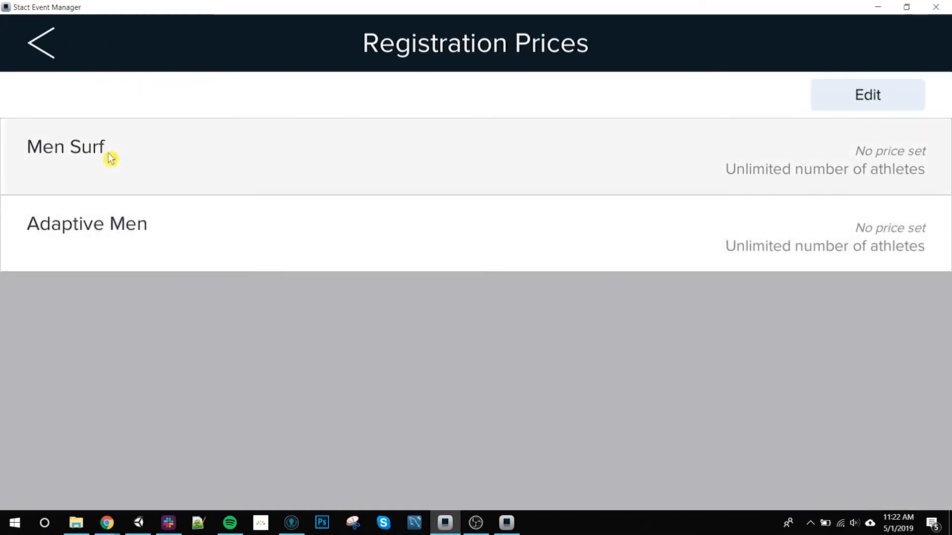
pyautogui.click(149, 154)
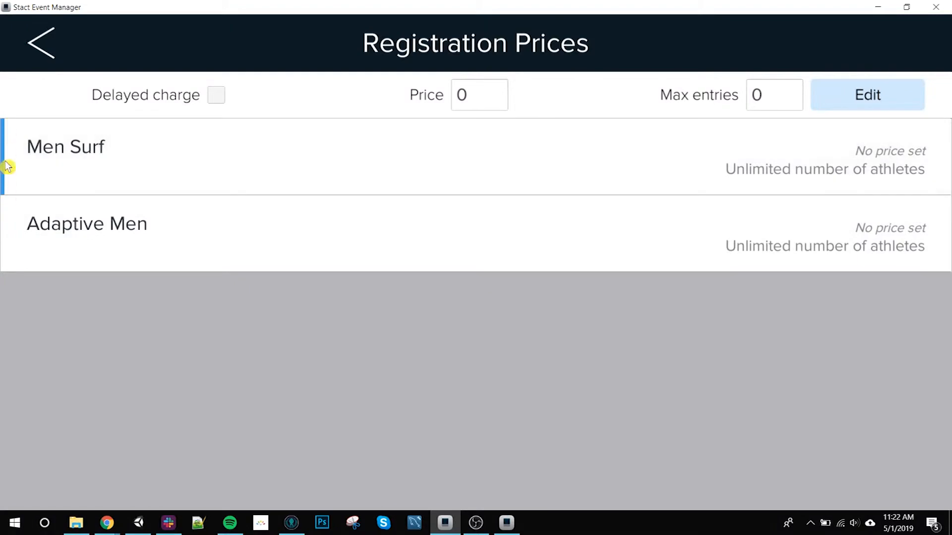
pyautogui.click(488, 101)
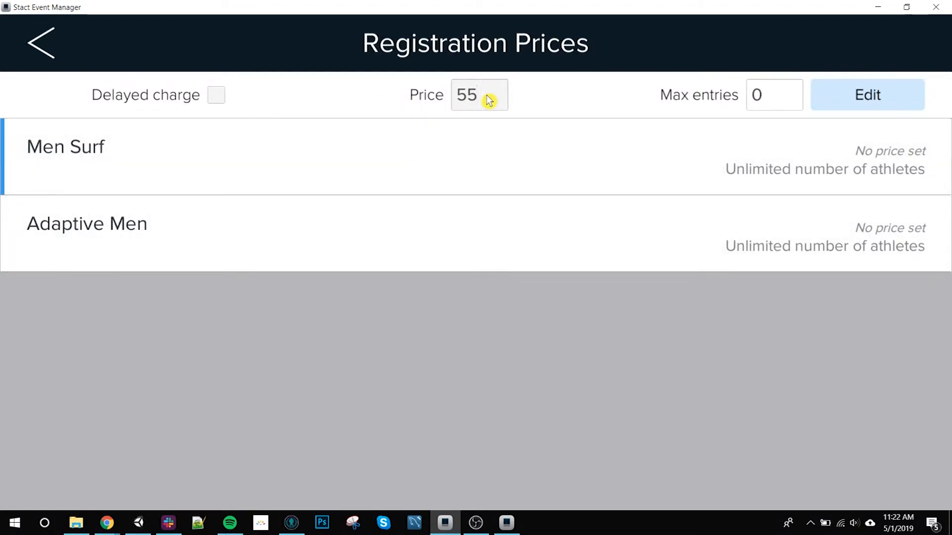
pyautogui.click(779, 101)
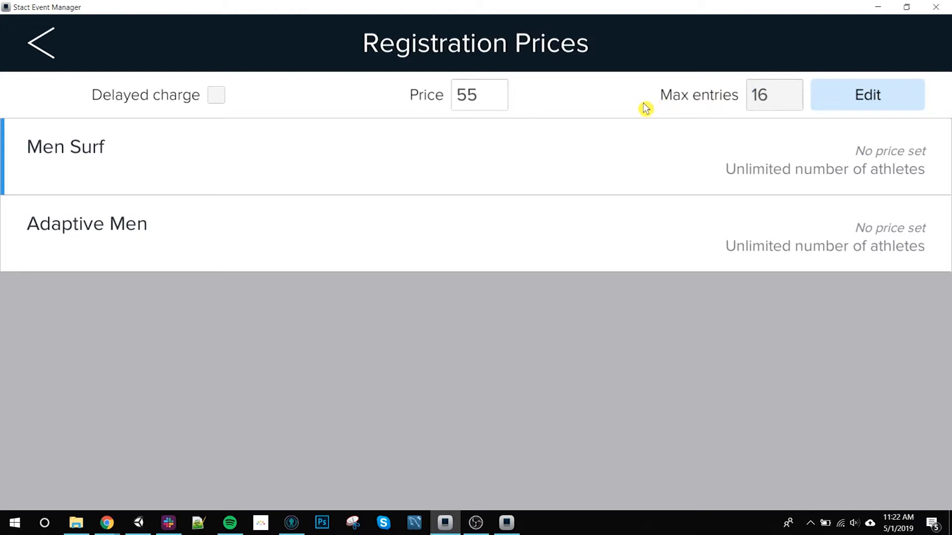
pyautogui.click(872, 97)
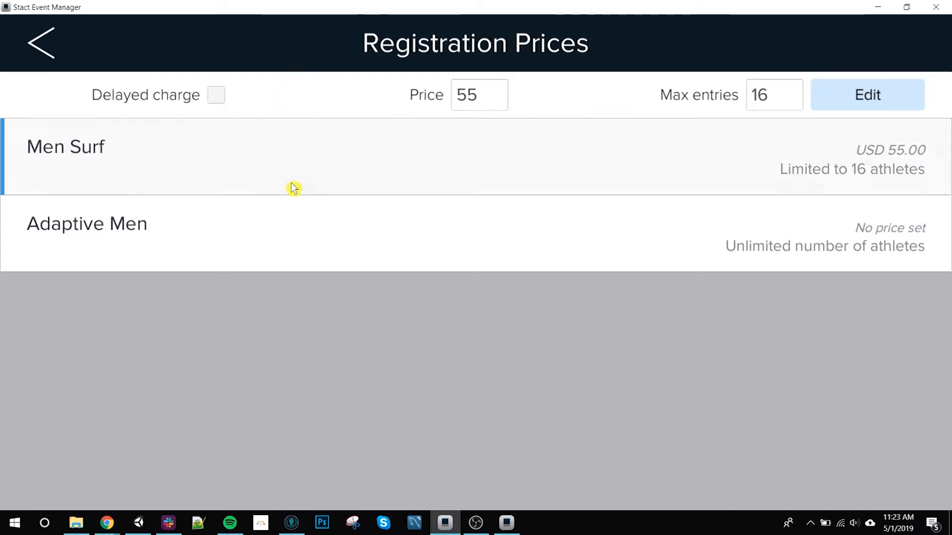
# Set the Adaptive Men division's registration price to 50 with delayed charge, and finish the price setup.
pyautogui.click(341, 231)
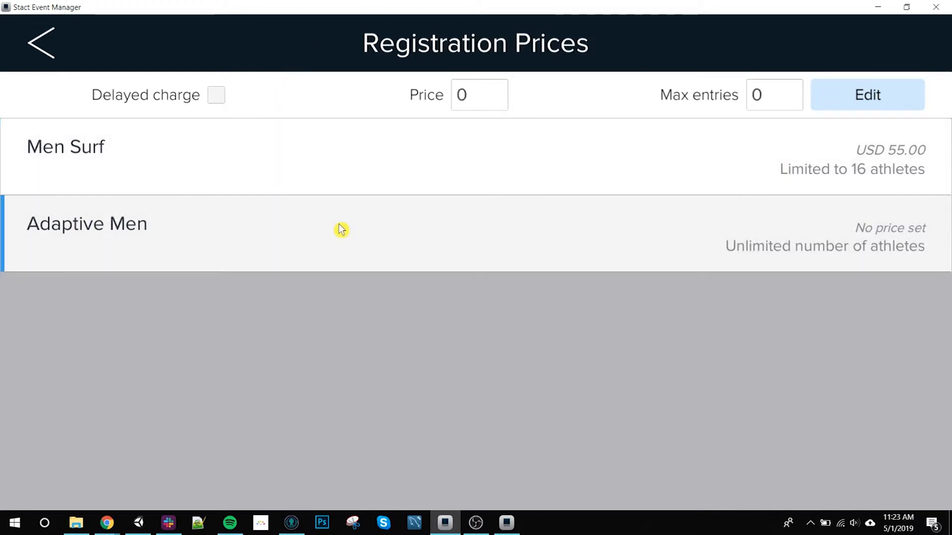
pyautogui.click(484, 95)
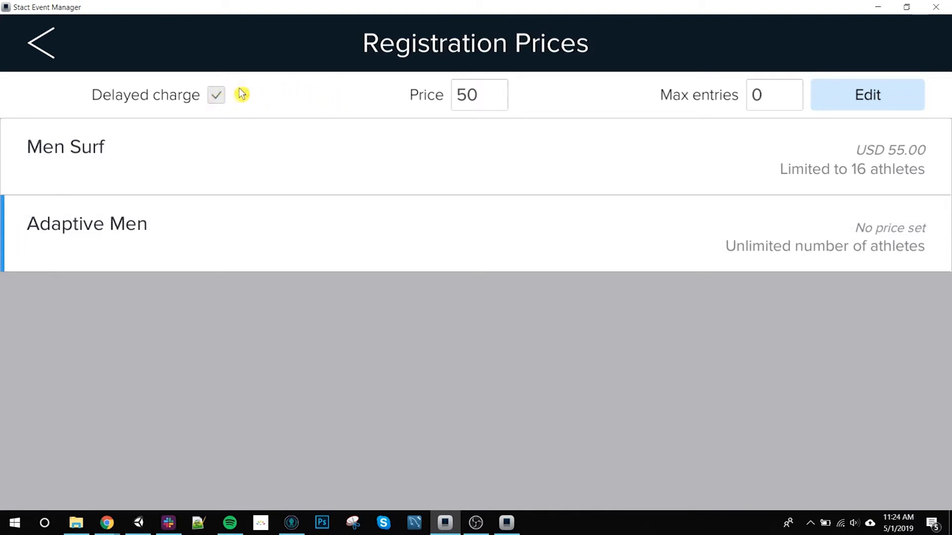
pyautogui.click(886, 101)
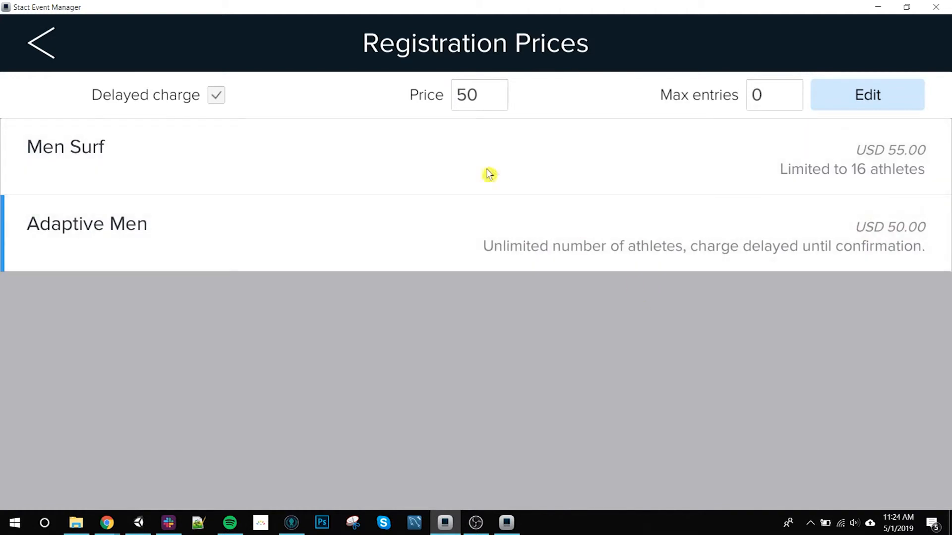
pyautogui.click(42, 45)
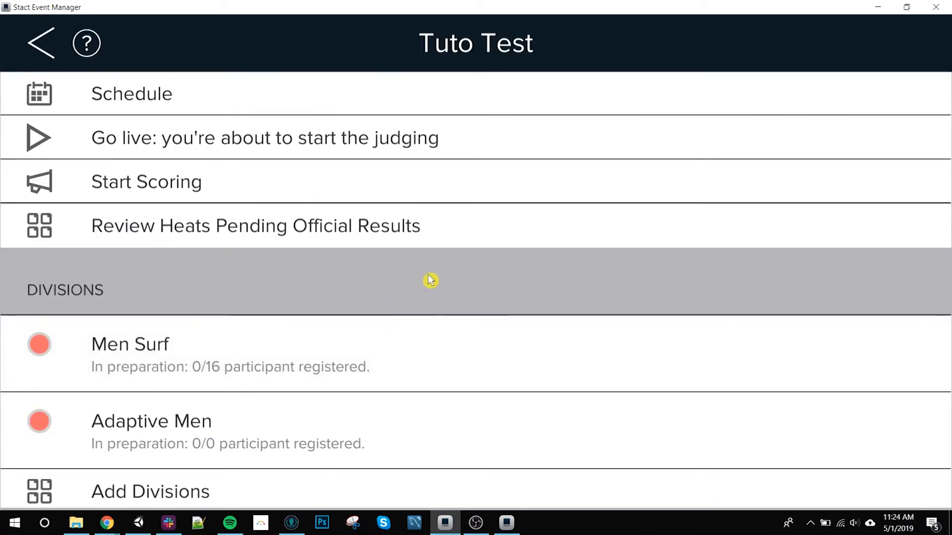
# Add an Early bird registration discount with its own starting date of April 28, 2019.
pyautogui.scroll(-6, 433, 248)
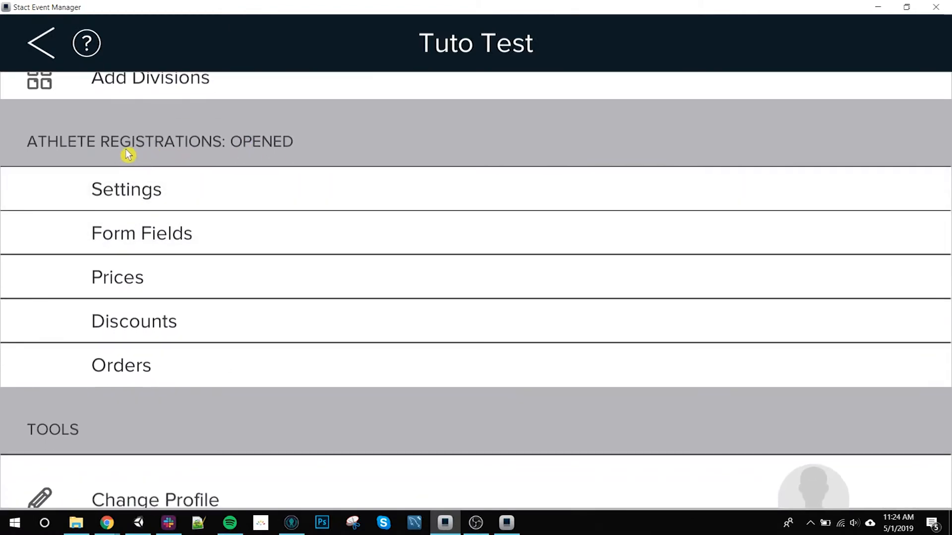
pyautogui.click(159, 320)
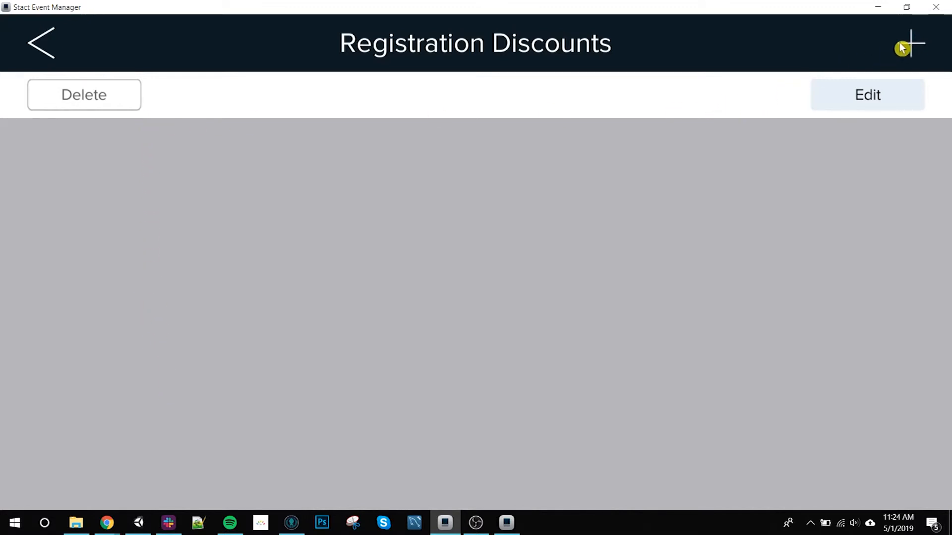
pyautogui.click(913, 45)
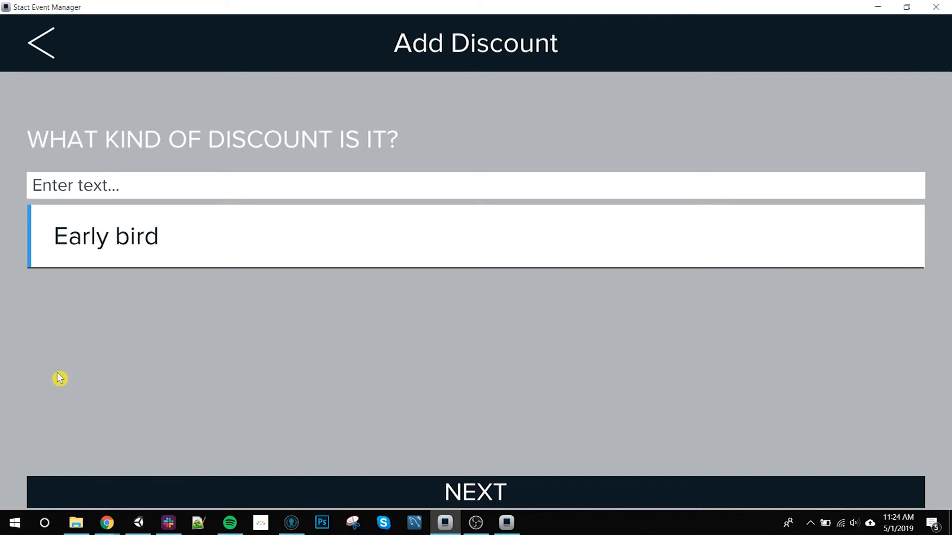
pyautogui.click(422, 492)
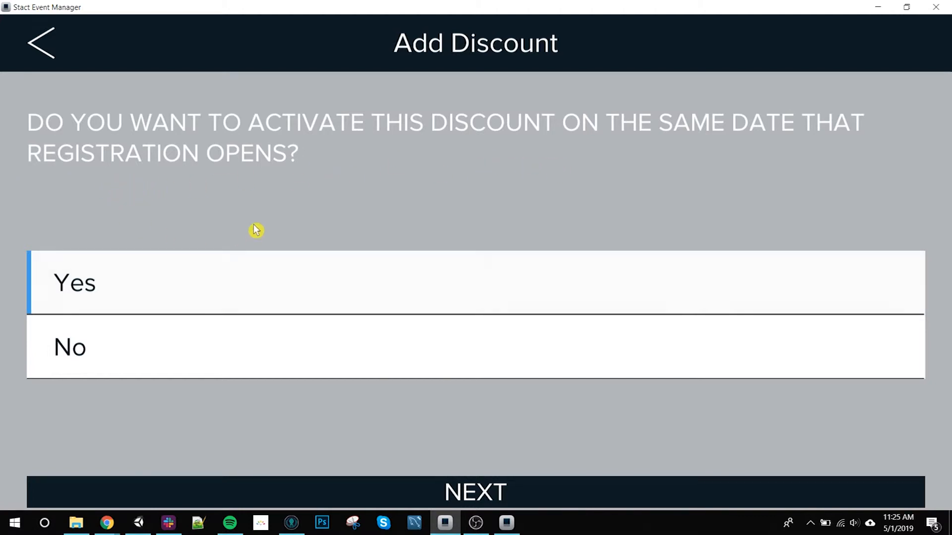
pyautogui.click(187, 344)
pyautogui.click(433, 493)
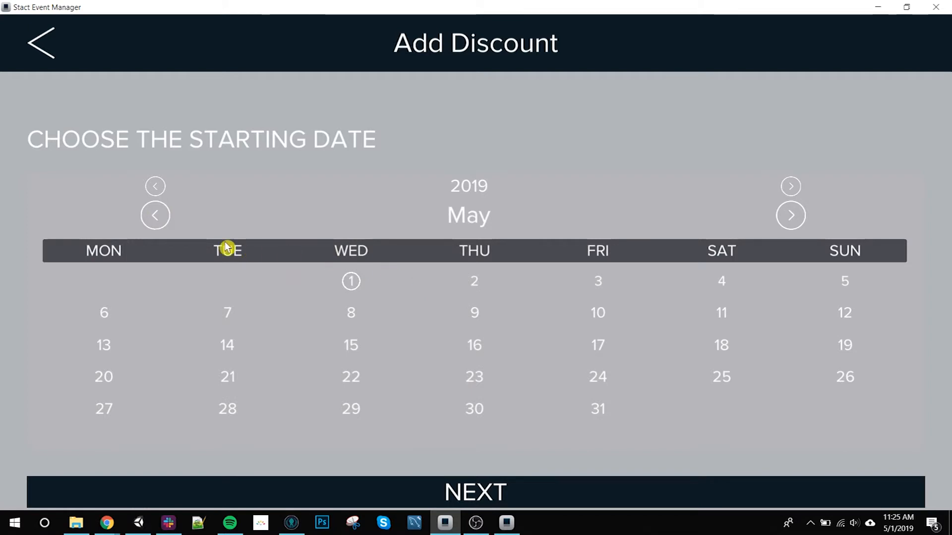
pyautogui.click(154, 216)
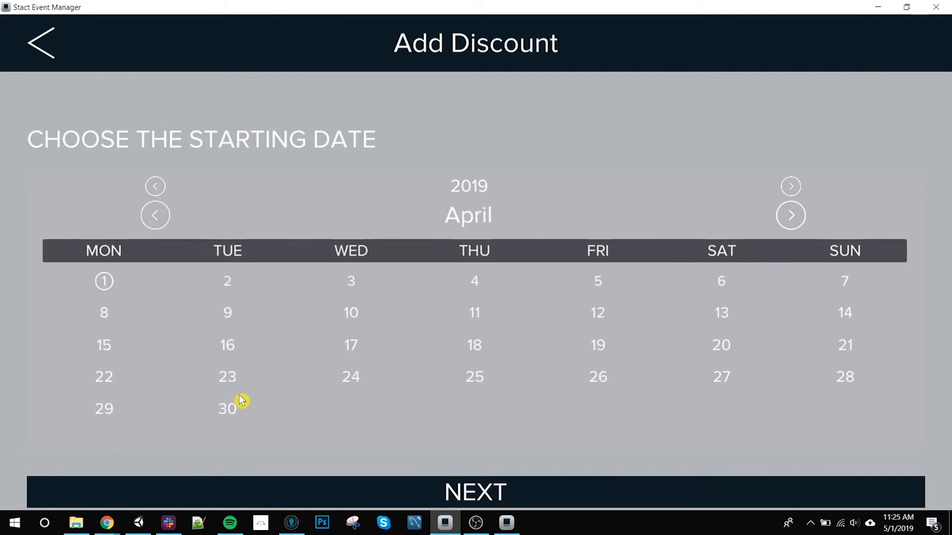
pyautogui.click(507, 493)
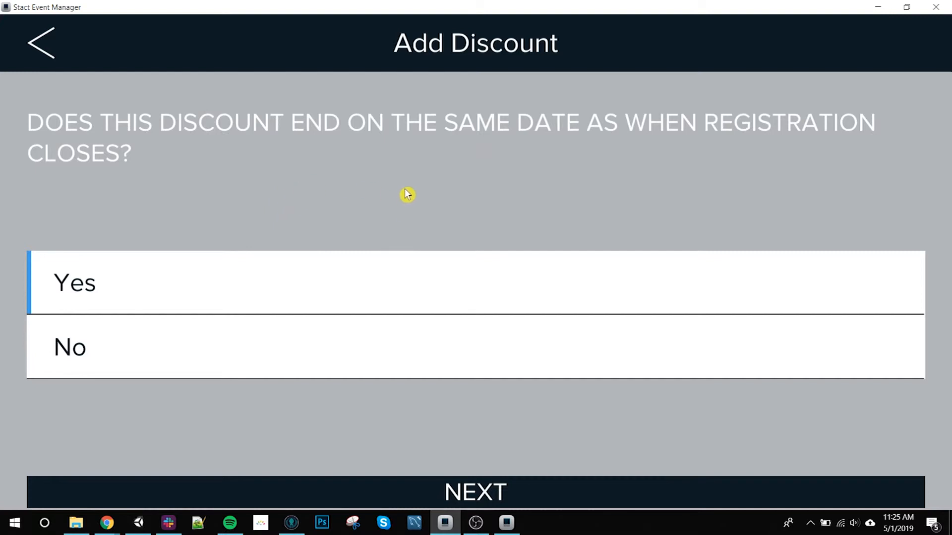
# Make the discount end separately from the registration closing, with an expiration date of April 29, 2019.
pyautogui.click(342, 330)
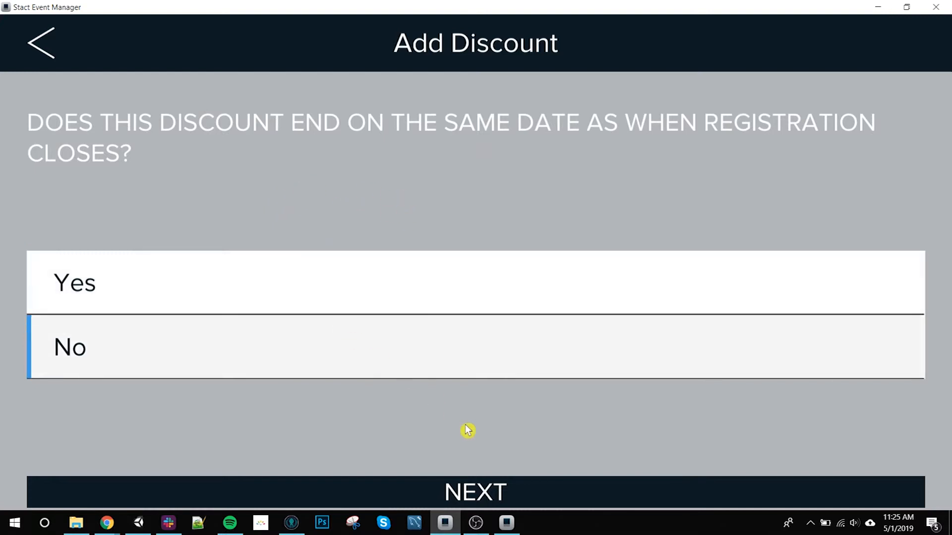
pyautogui.click(479, 499)
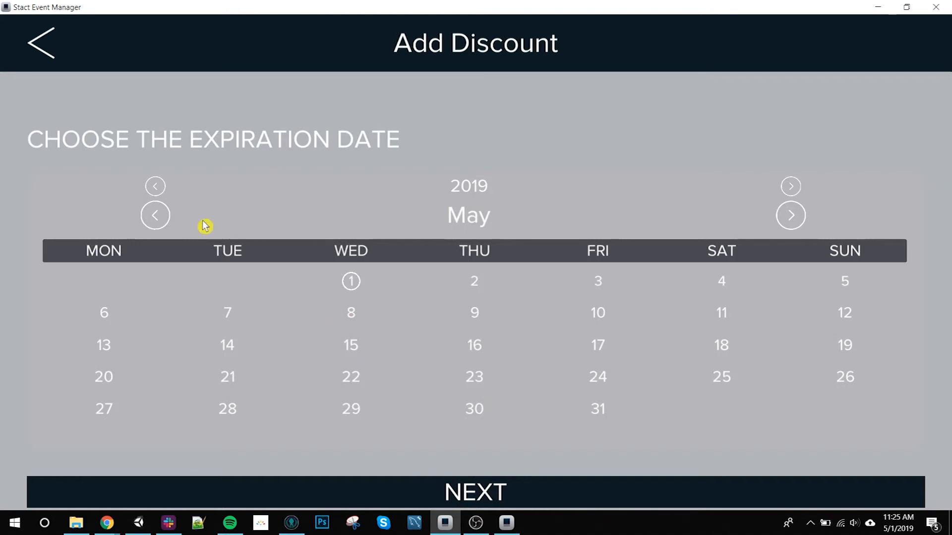
pyautogui.click(149, 218)
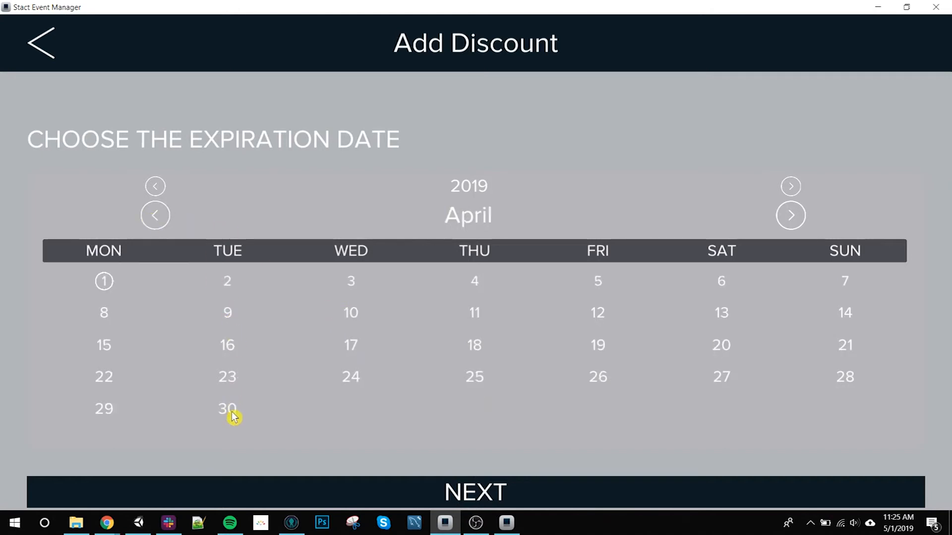
pyautogui.click(487, 497)
# Set the discount to 20% and save it under the name EB 20%.
pyautogui.click(94, 203)
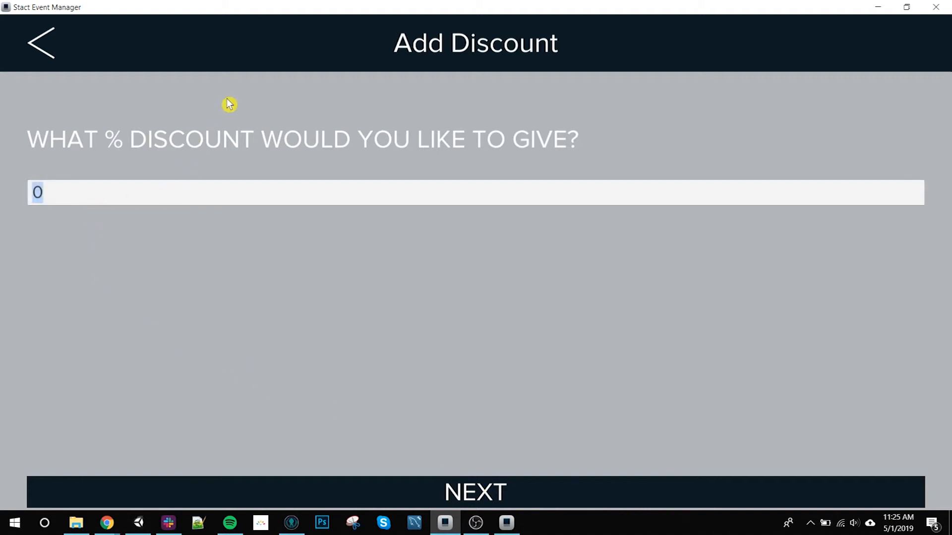
pyautogui.write('20')
pyautogui.click(434, 497)
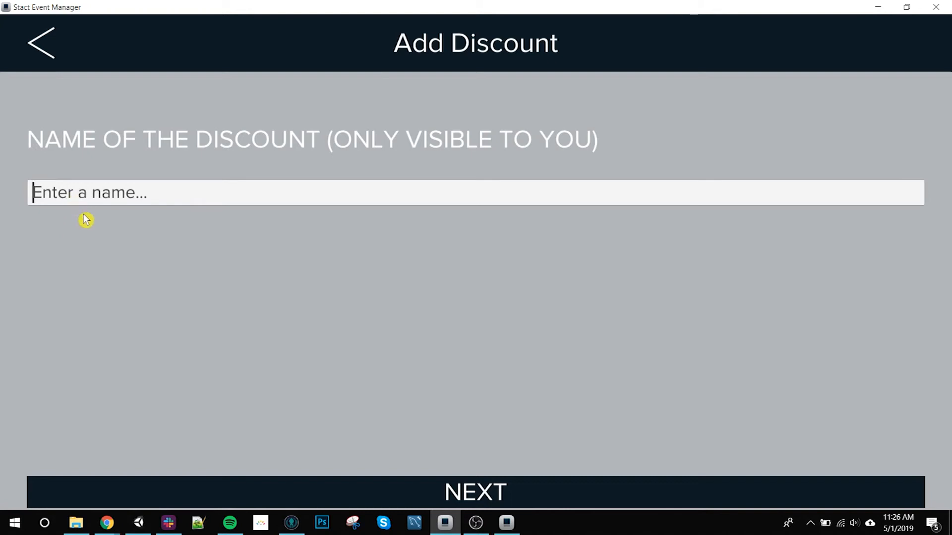
pyautogui.write('EB 20%')
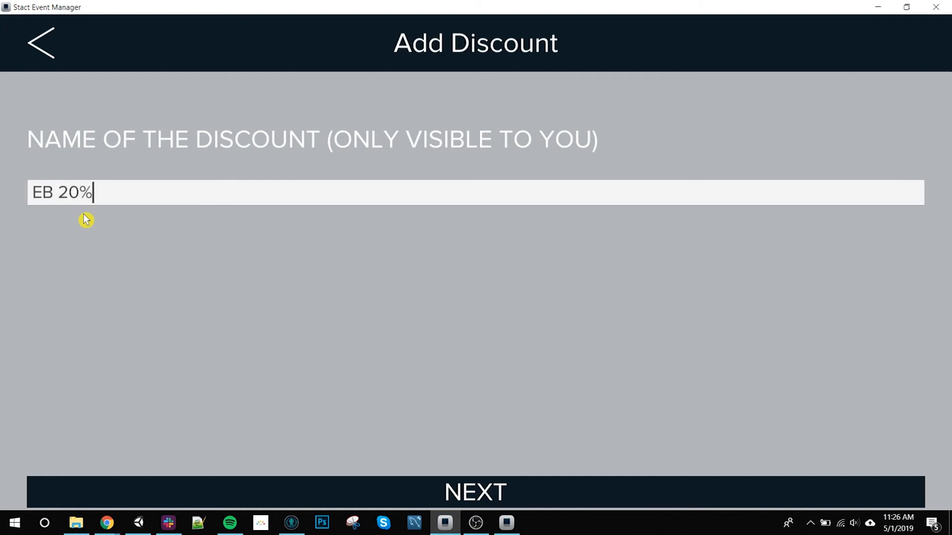
pyautogui.click(482, 492)
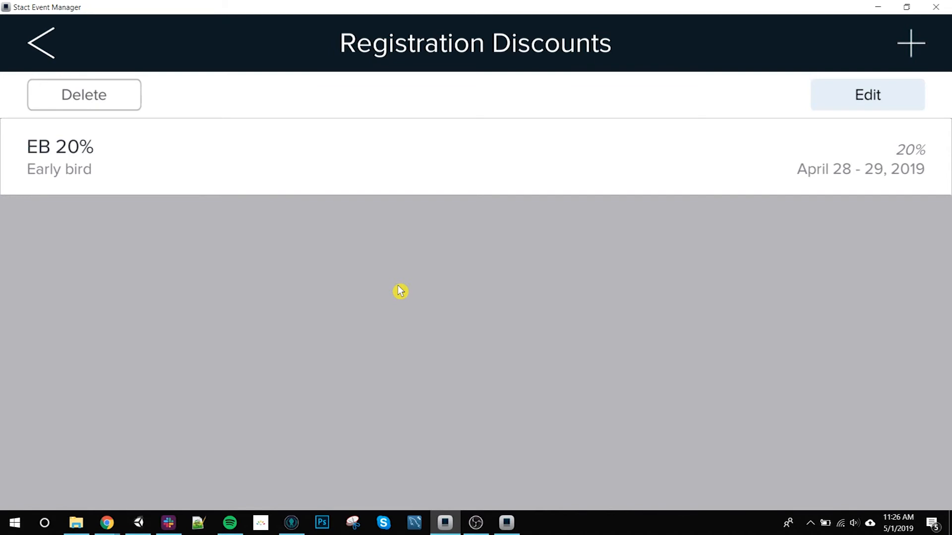
pyautogui.click(396, 170)
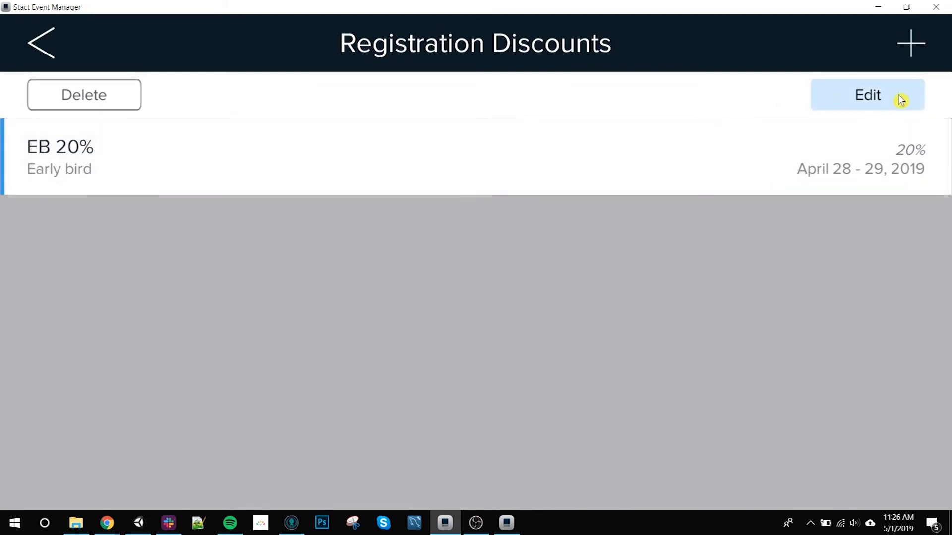
pyautogui.click(900, 101)
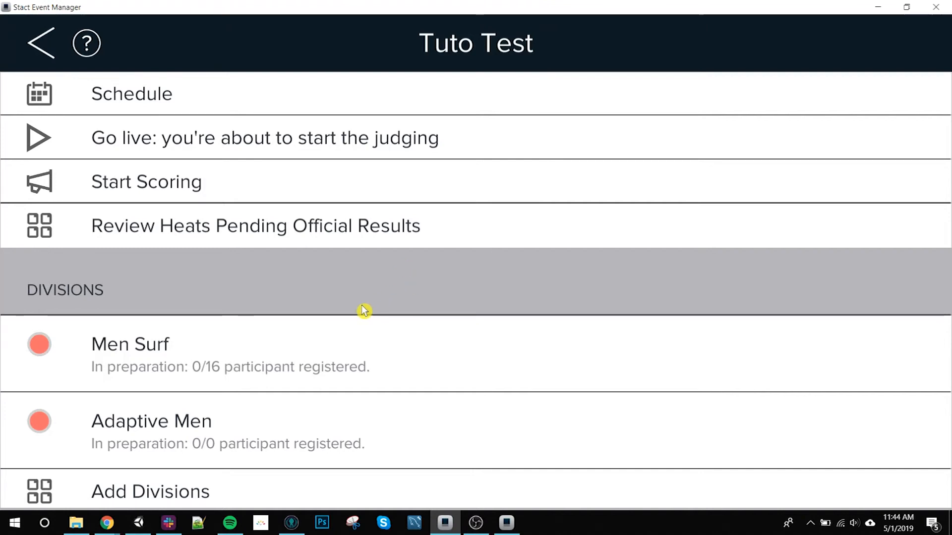
# Copy the URL to the web registration form from the Tuto Test event data.
pyautogui.scroll(-4, 414, 418)
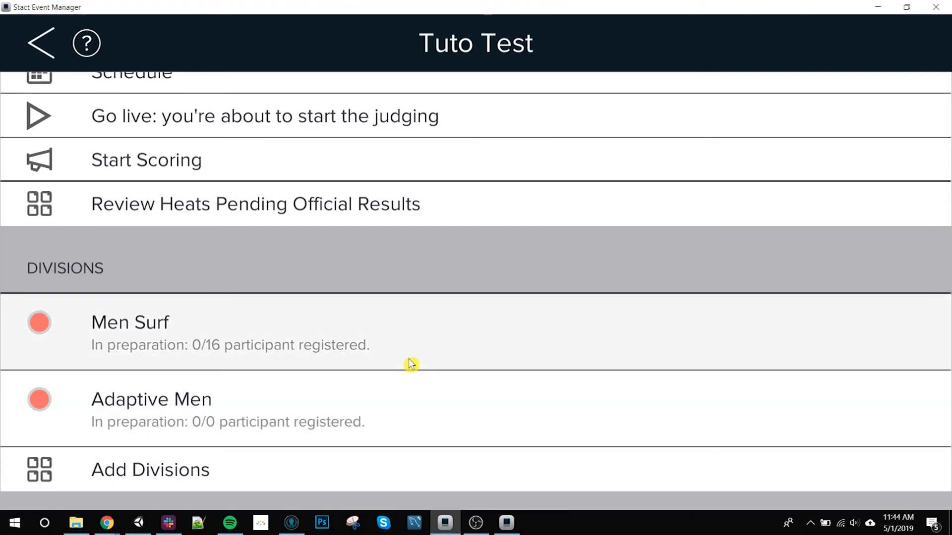
pyautogui.scroll(-6, 422, 173)
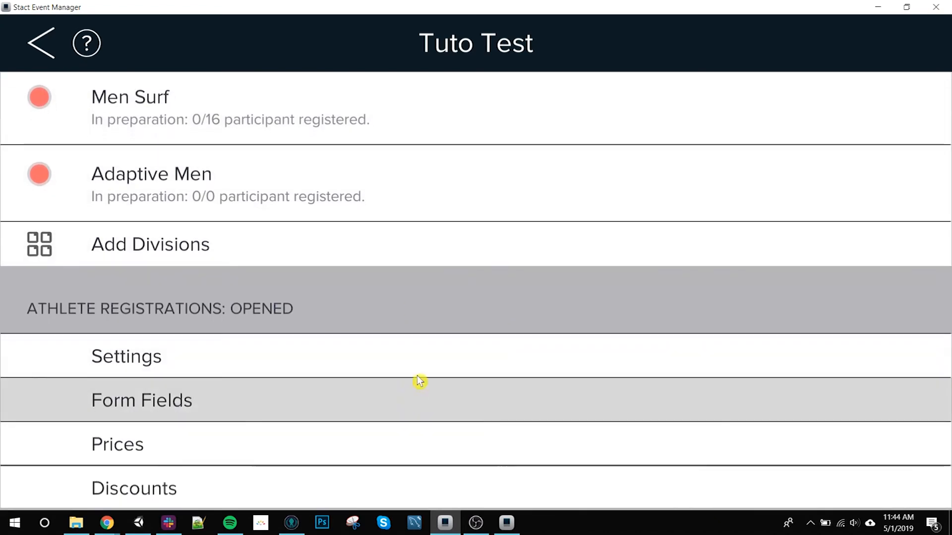
pyautogui.scroll(-6, 415, 332)
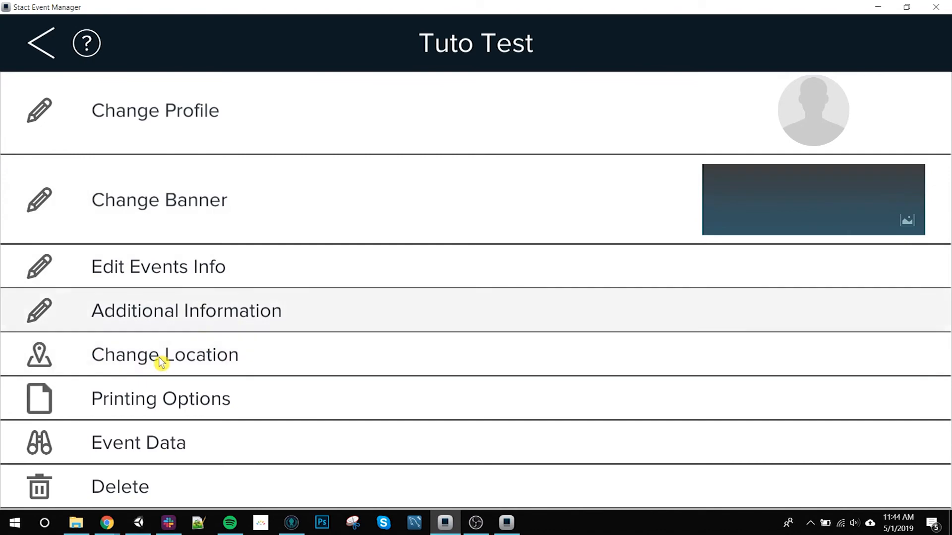
pyautogui.click(144, 445)
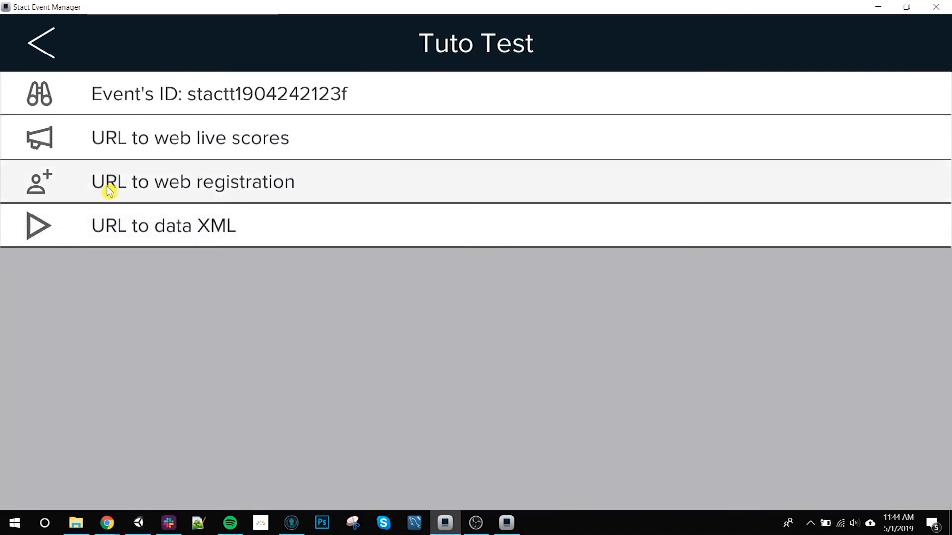
pyautogui.click(326, 184)
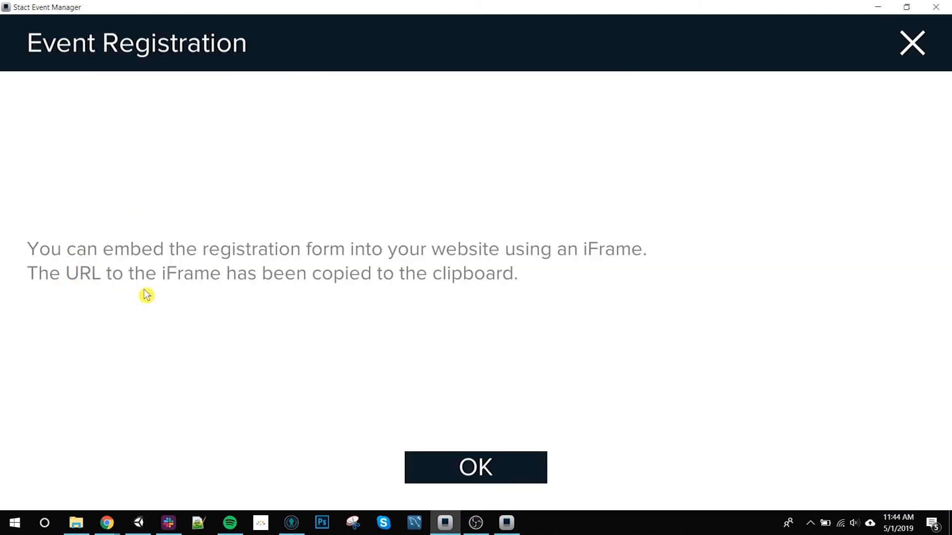
pyautogui.click(479, 466)
# Open the copied registration URL in a new Chrome window and view the divisions and athlete fields of the form.
pyautogui.rightClick(107, 522)
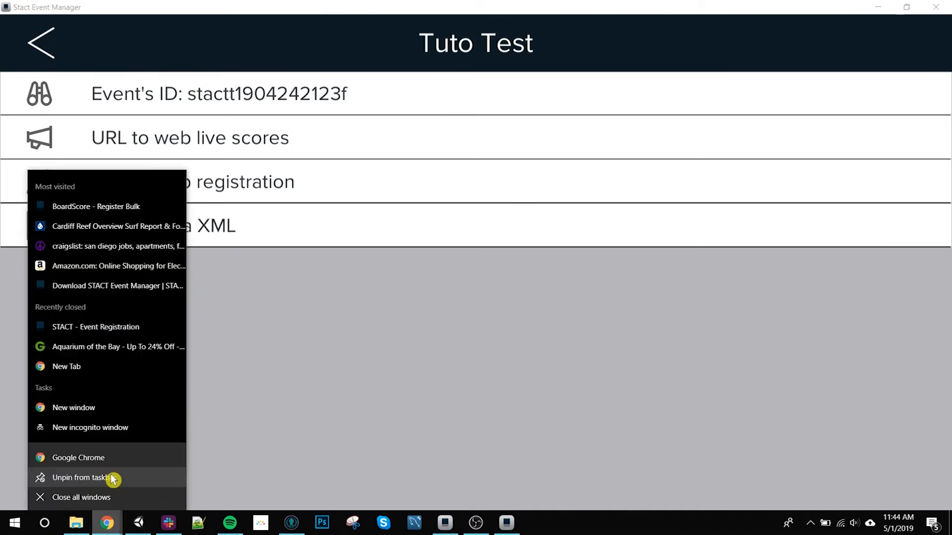
pyautogui.click(109, 413)
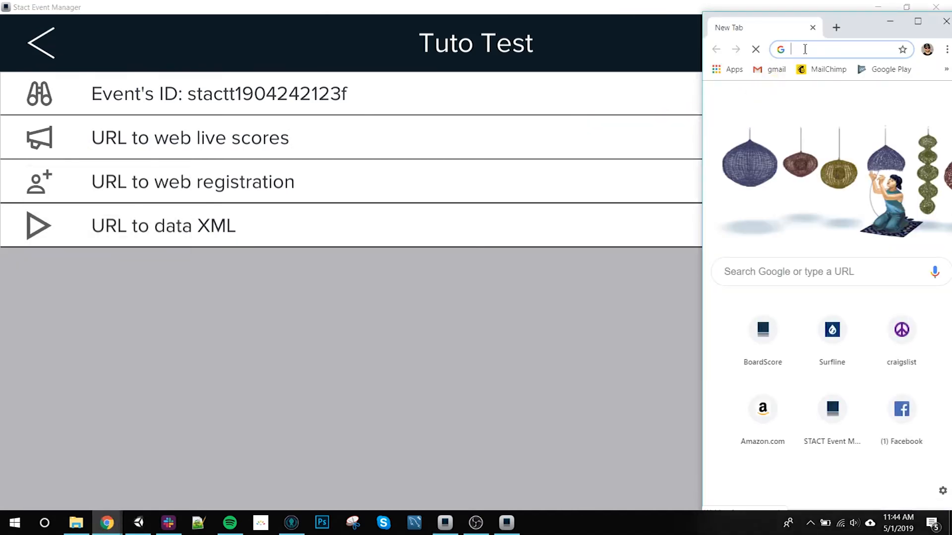
pyautogui.hotkey('ctrl', 'v')
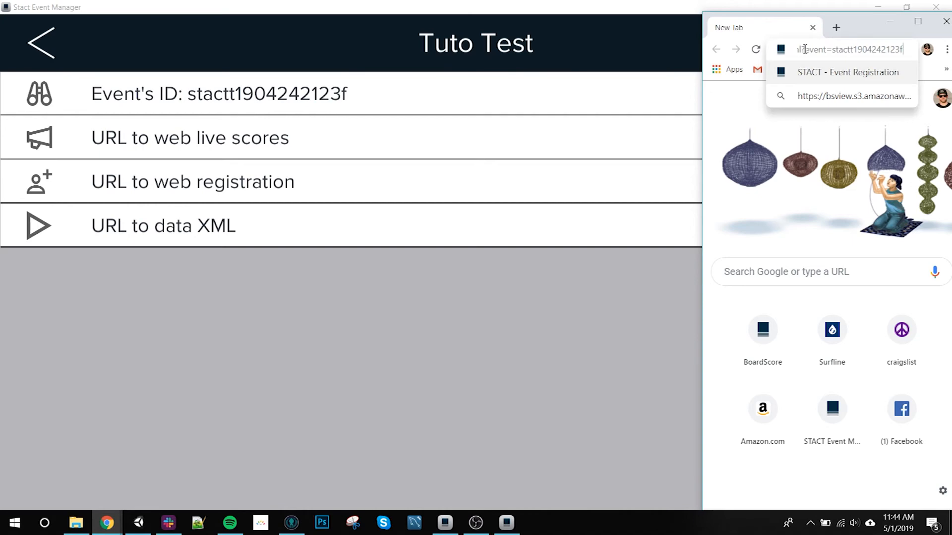
pyautogui.press('Return')
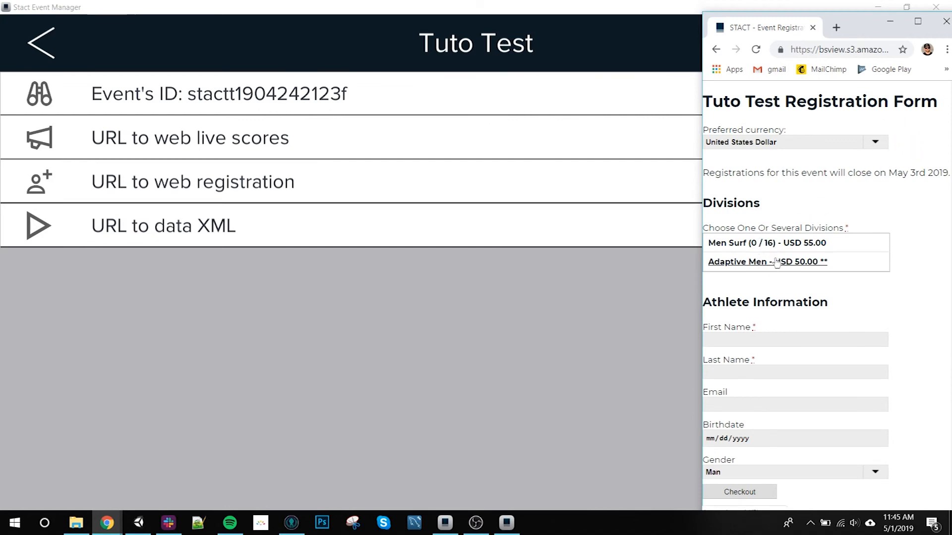
pyautogui.scroll(-1, 930, 266)
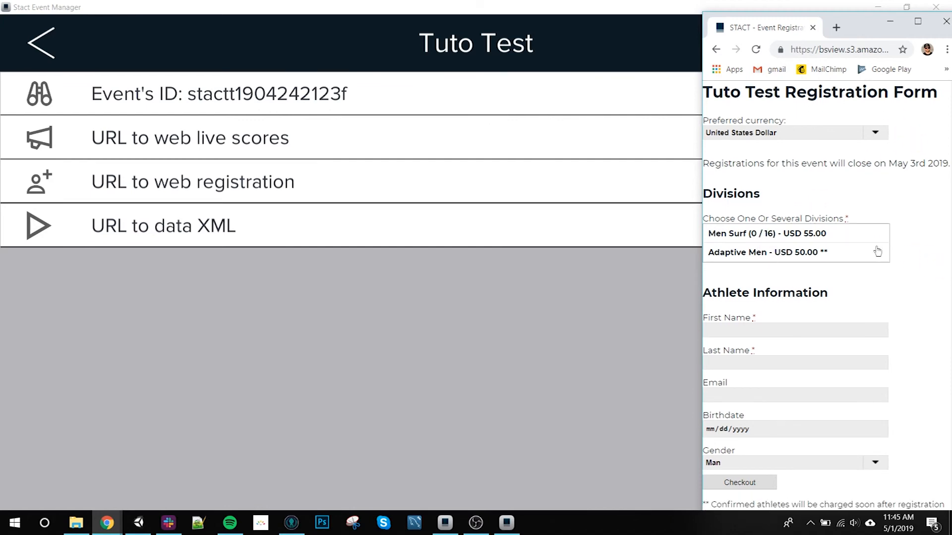